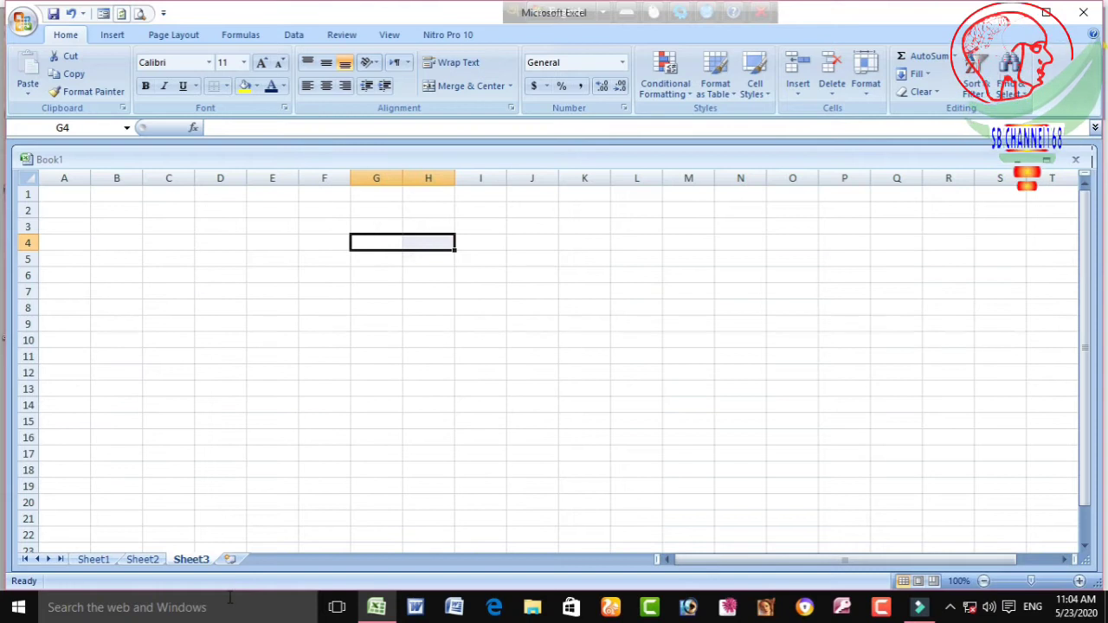
# - Open Sheet1 and review the merged title and the row 5 column headings from C5 to L5
pyautogui.click(94, 560)
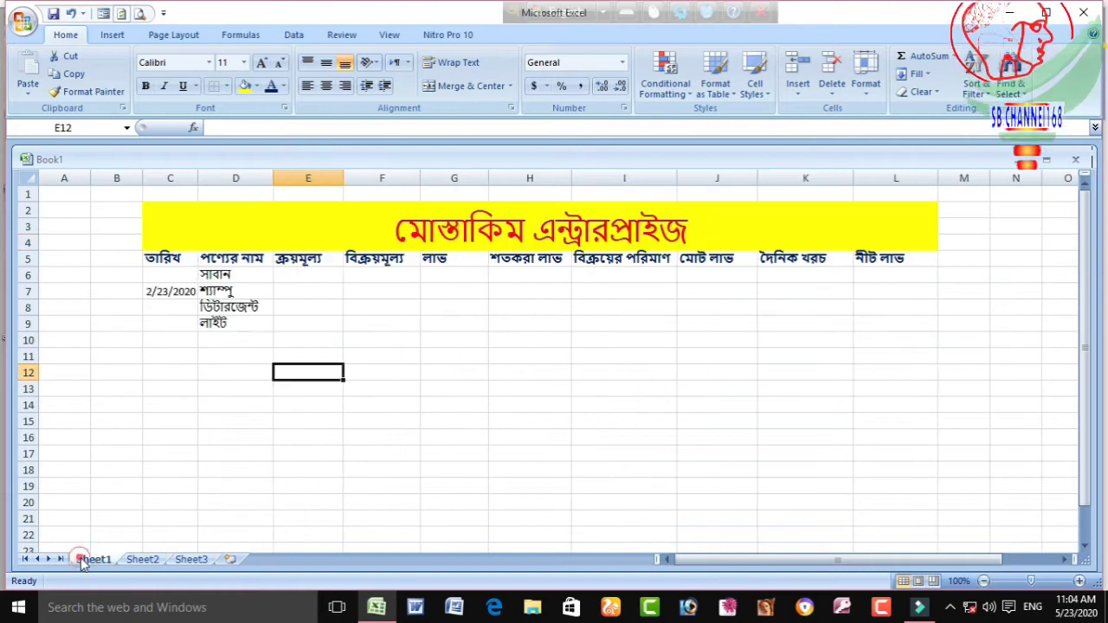
pyautogui.click(337, 213)
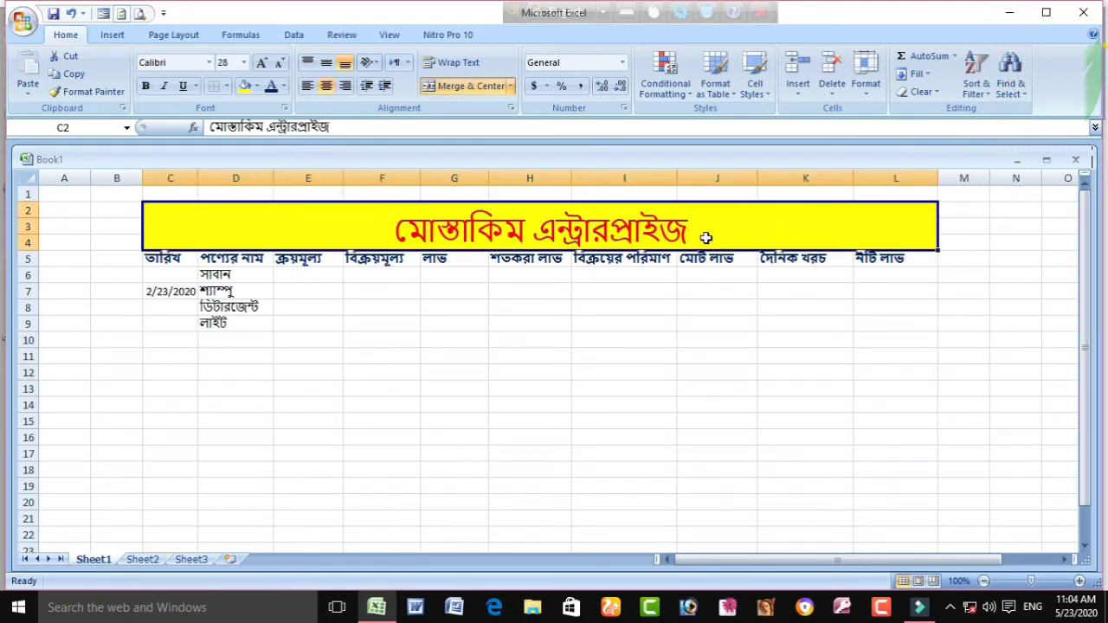
pyautogui.click(147, 258)
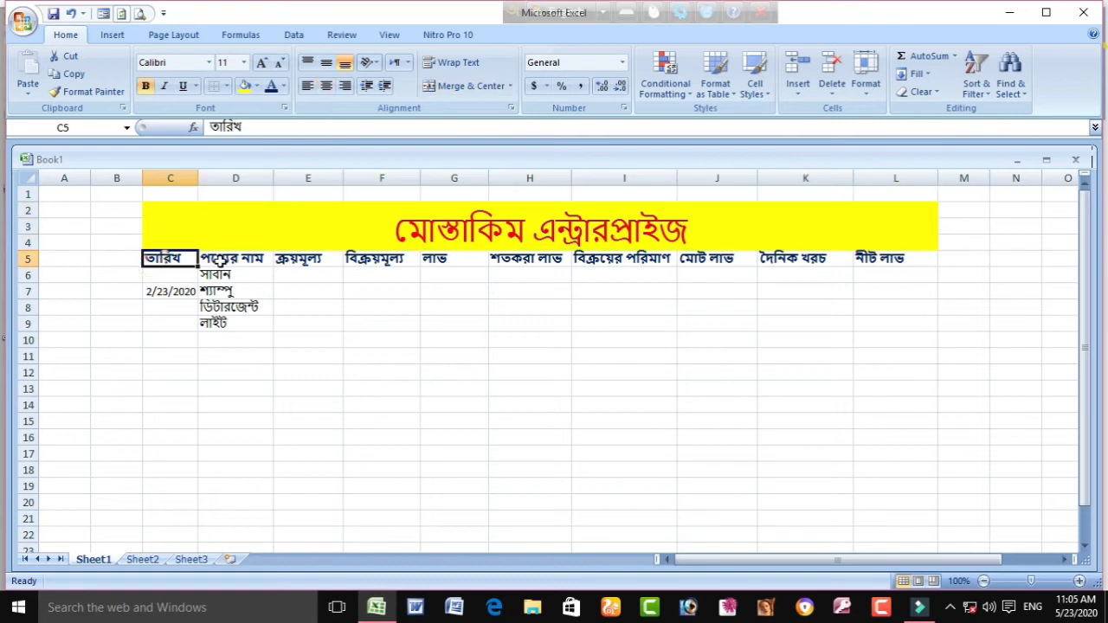
pyautogui.click(219, 260)
pyautogui.click(299, 259)
pyautogui.click(363, 261)
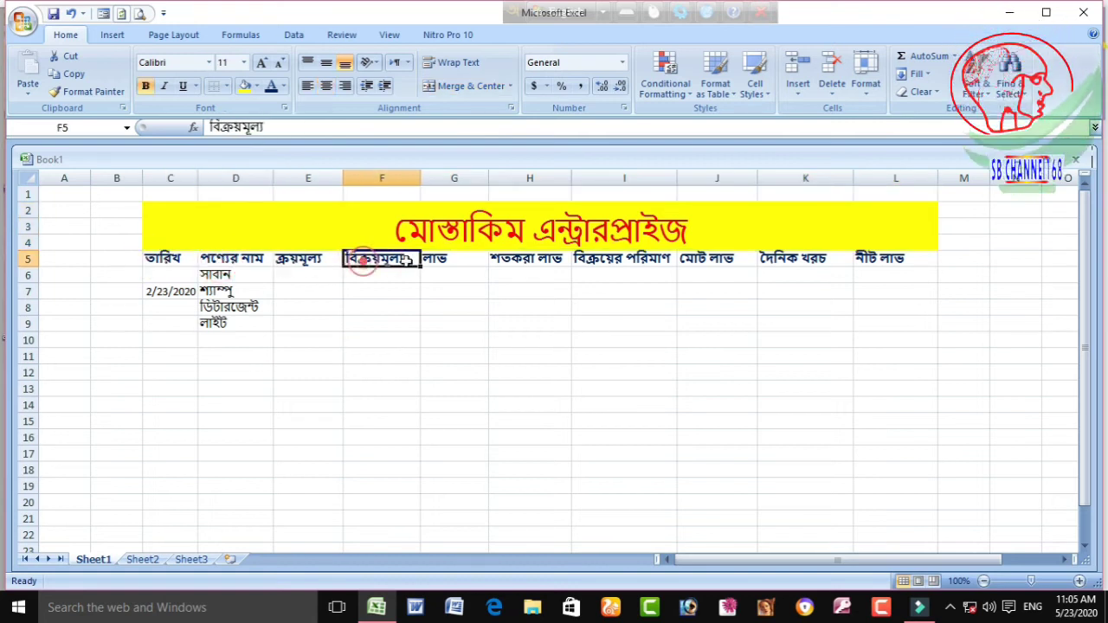
pyautogui.click(435, 258)
pyautogui.click(519, 258)
pyautogui.click(608, 264)
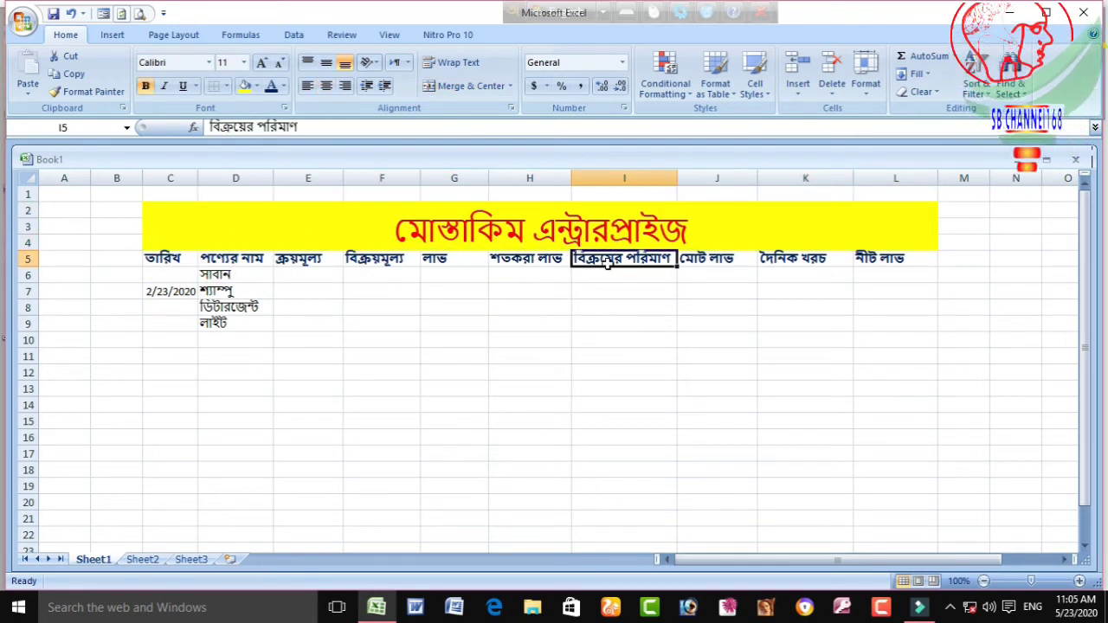
pyautogui.click(706, 262)
pyautogui.click(800, 262)
pyautogui.click(881, 262)
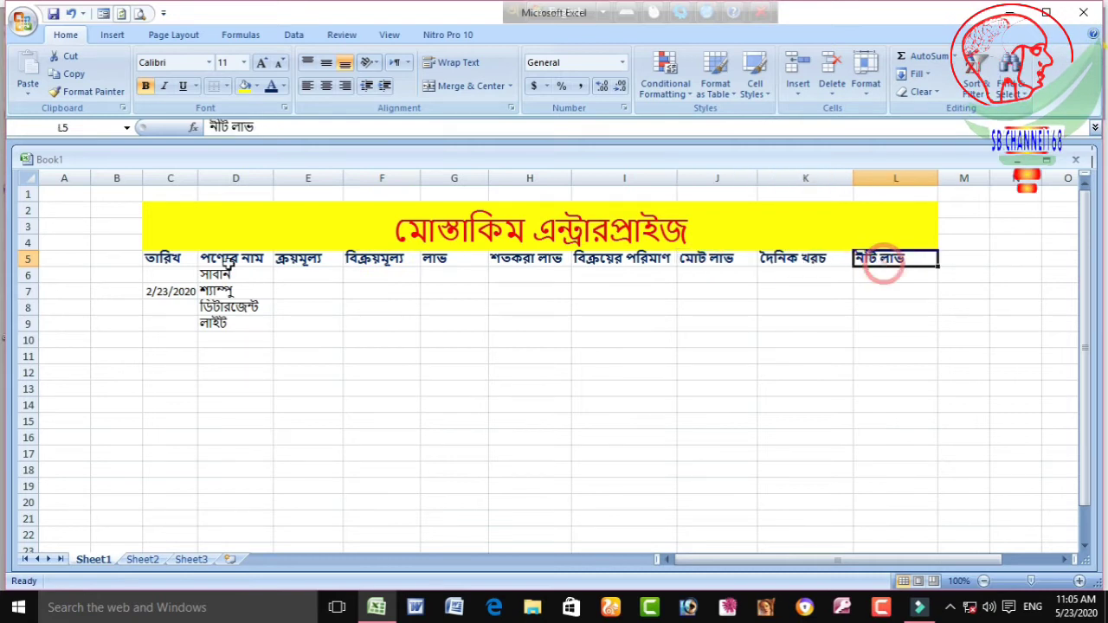
pyautogui.moveTo(138, 258); pyautogui.dragTo(900, 262)
# - Examine the date in C7 and the product names listed in D6 through D9
pyautogui.click(288, 325)
pyautogui.click(167, 293)
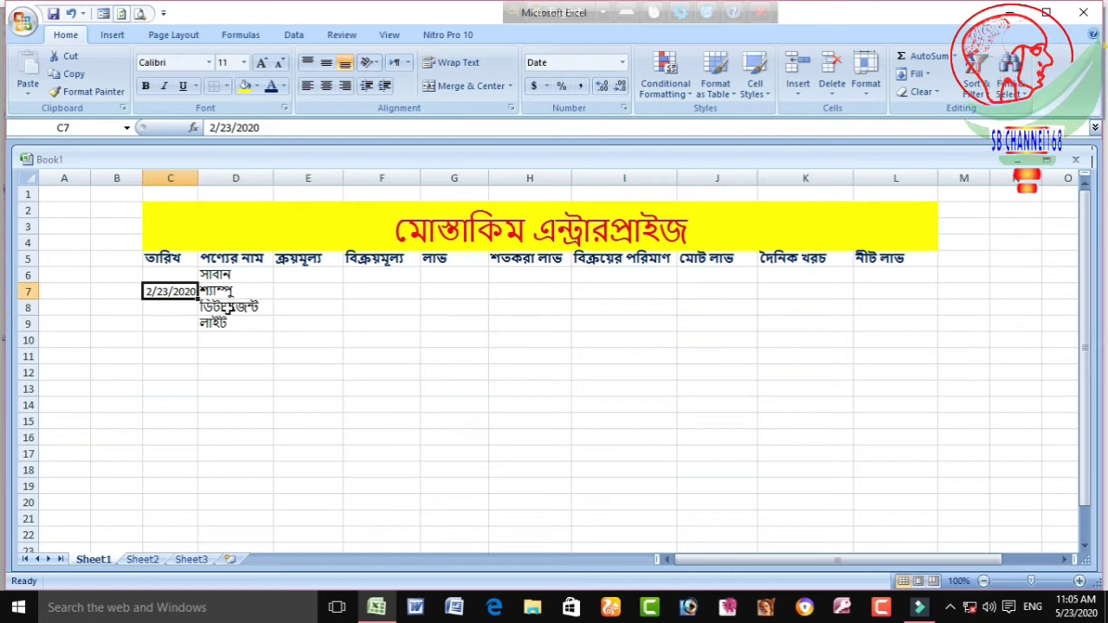
pyautogui.scroll(2, 224, 313)
pyautogui.scroll(-2, 224, 315)
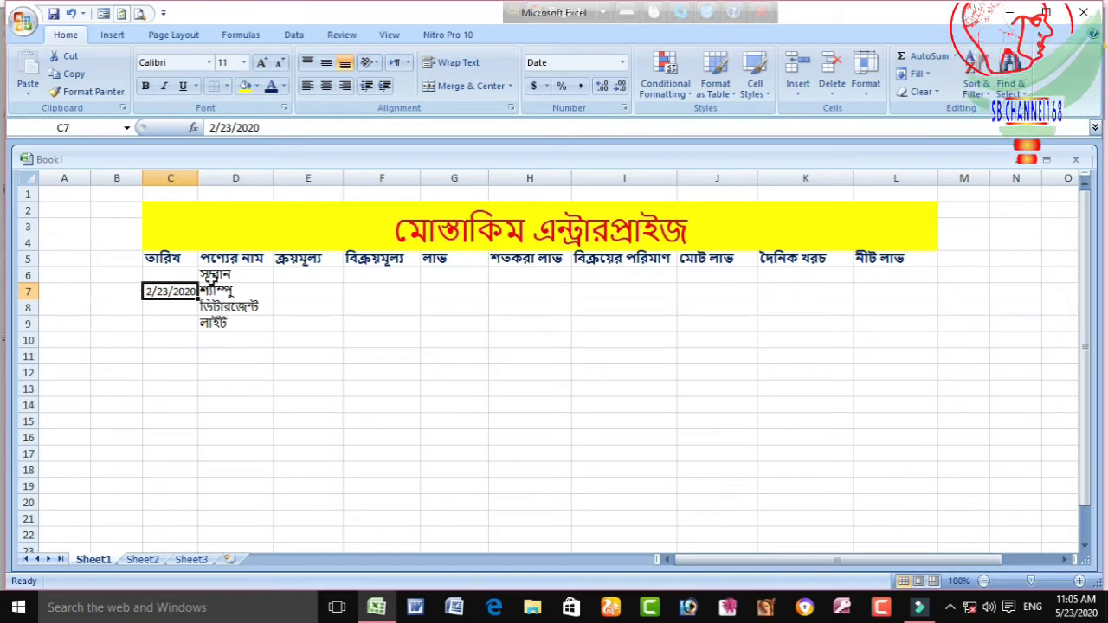
pyautogui.click(219, 276)
pyautogui.click(226, 292)
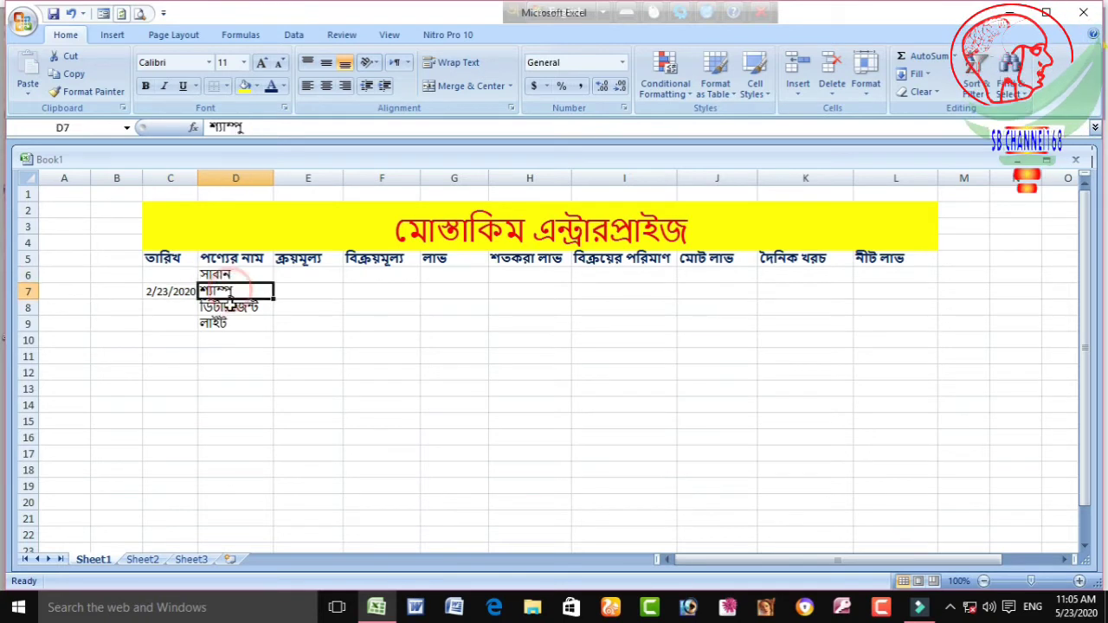
pyautogui.click(222, 308)
pyautogui.click(224, 323)
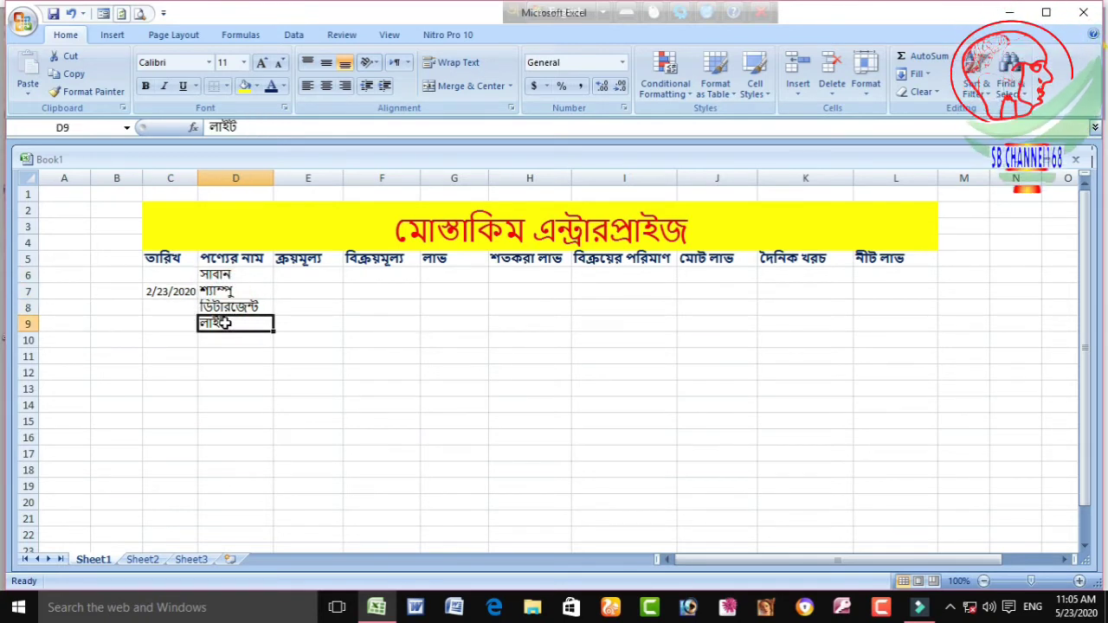
# - Enter the purchase prices 30, 1000, 55 and 500 in E6 through E9 for the four products
pyautogui.click(292, 272)
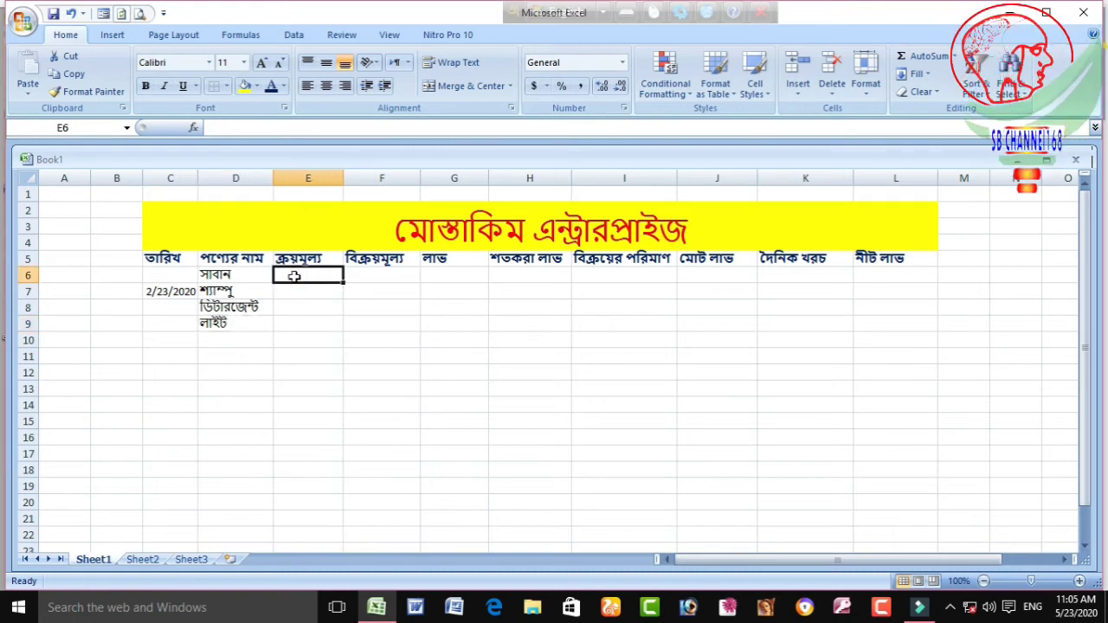
pyautogui.write('3')
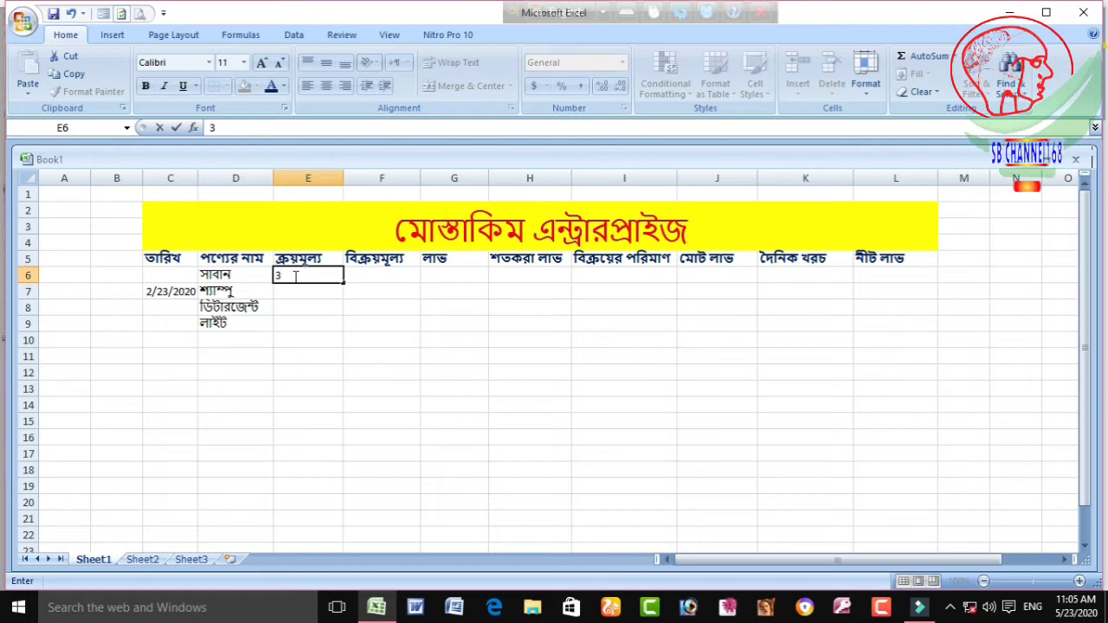
pyautogui.write('0')
pyautogui.press('Return')
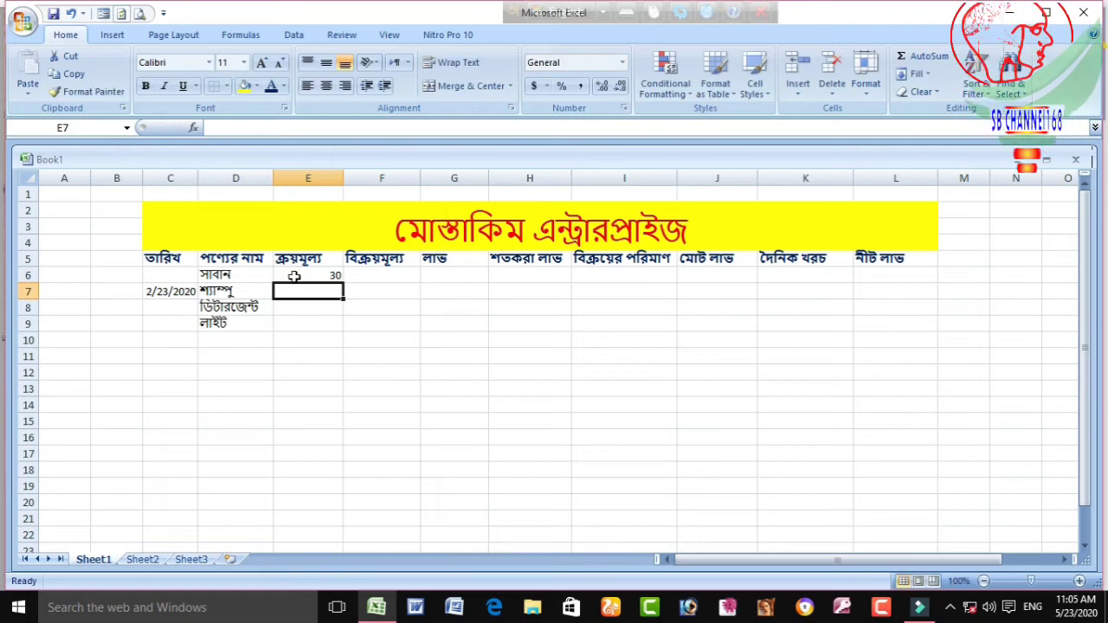
pyautogui.write('1000')
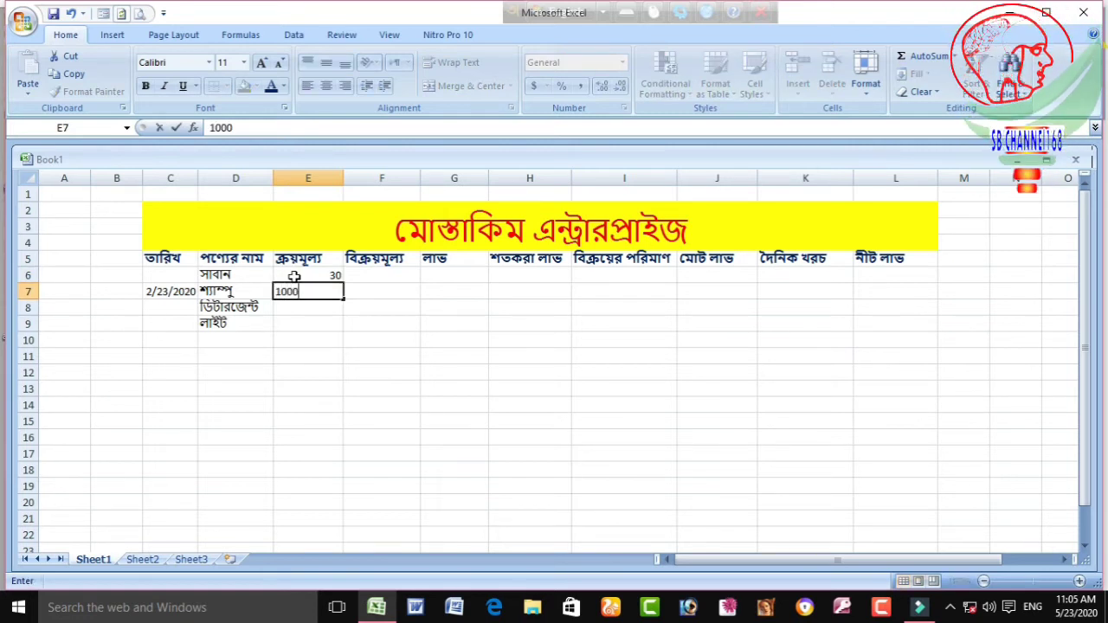
pyautogui.press('Return')
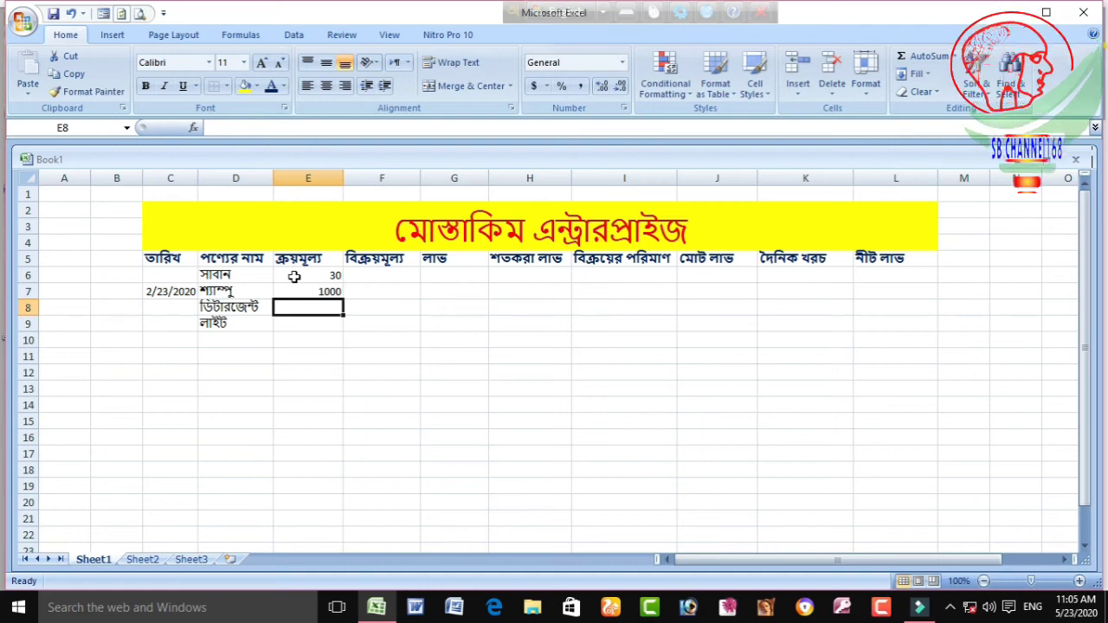
pyautogui.write('55')
pyautogui.press('Return')
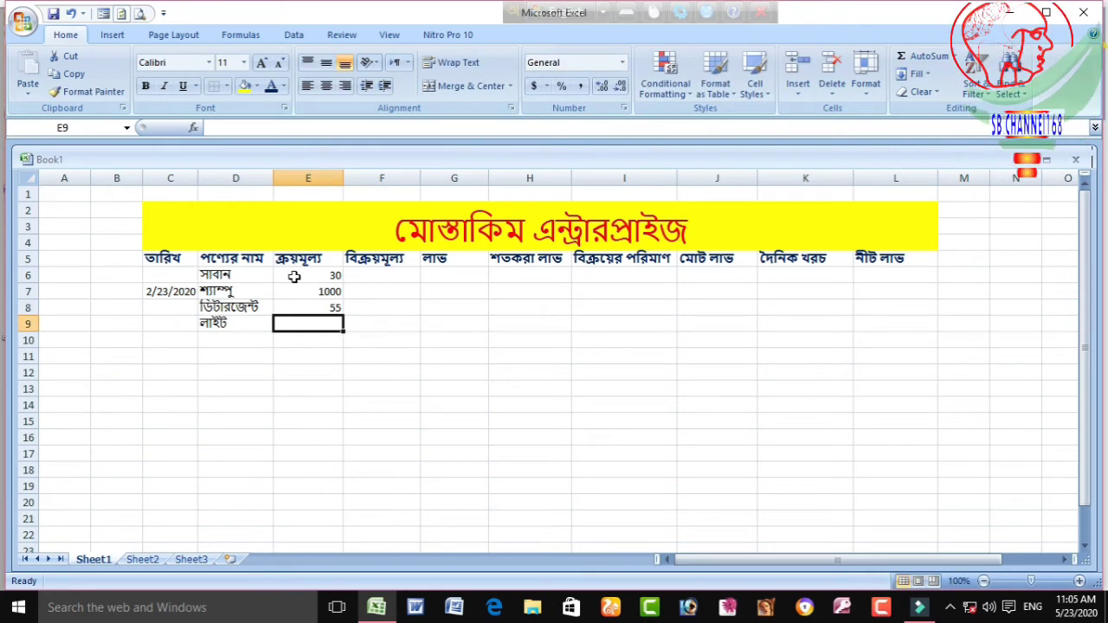
pyautogui.write('500')
pyautogui.press('Tab')
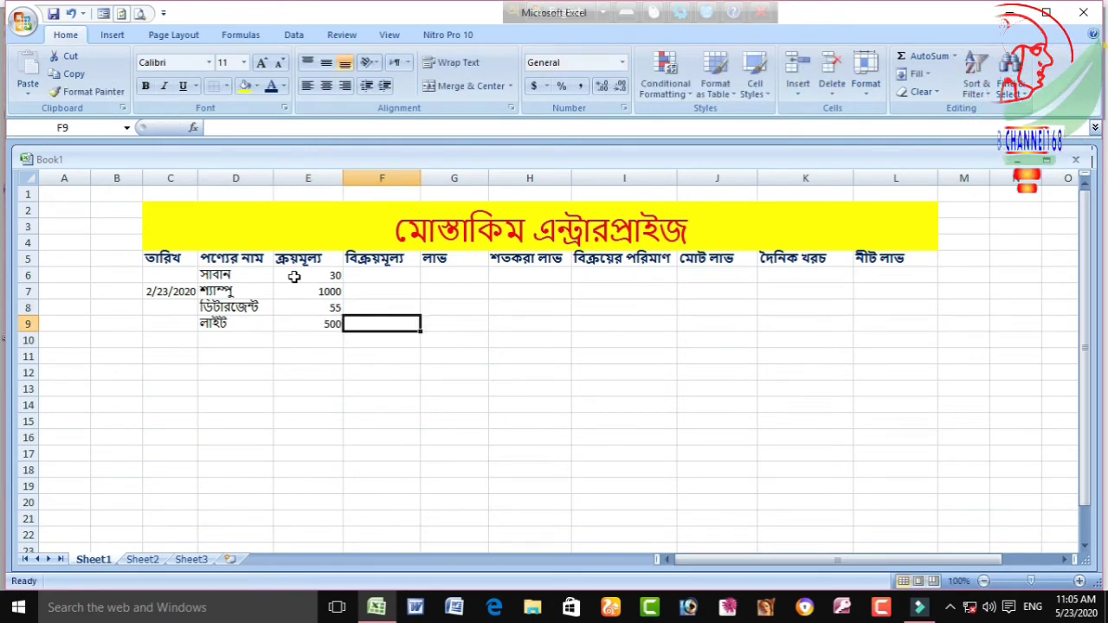
# - Enter the selling prices 35, 1200, 70 and 600 in F6 through F9 for the four products
pyautogui.press('Up')
pyautogui.press('Up')
pyautogui.press('Up')
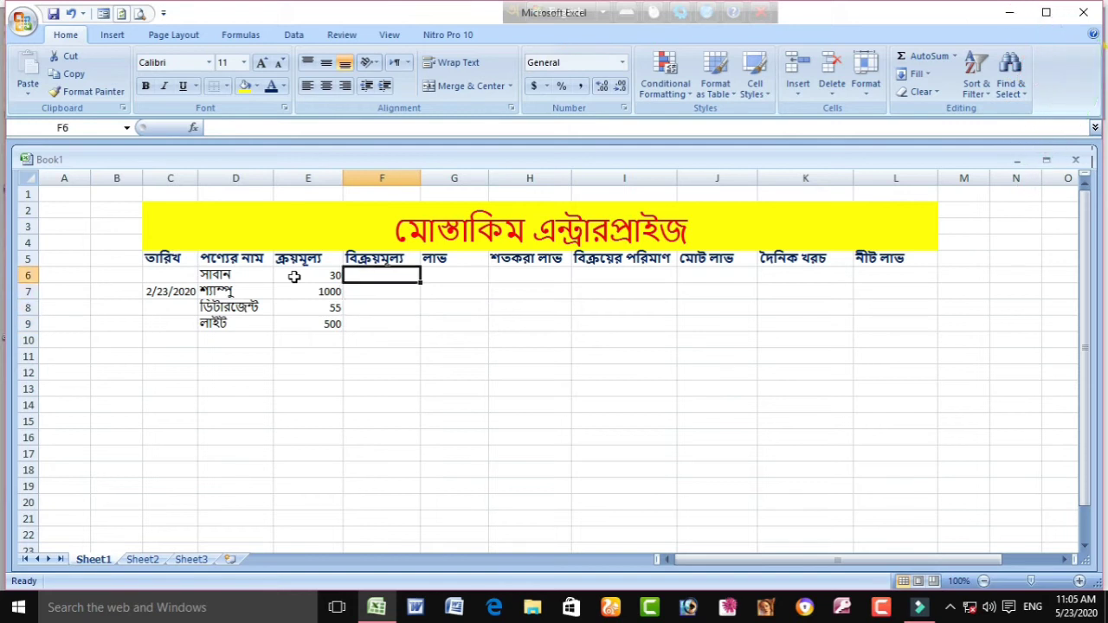
pyautogui.write('35')
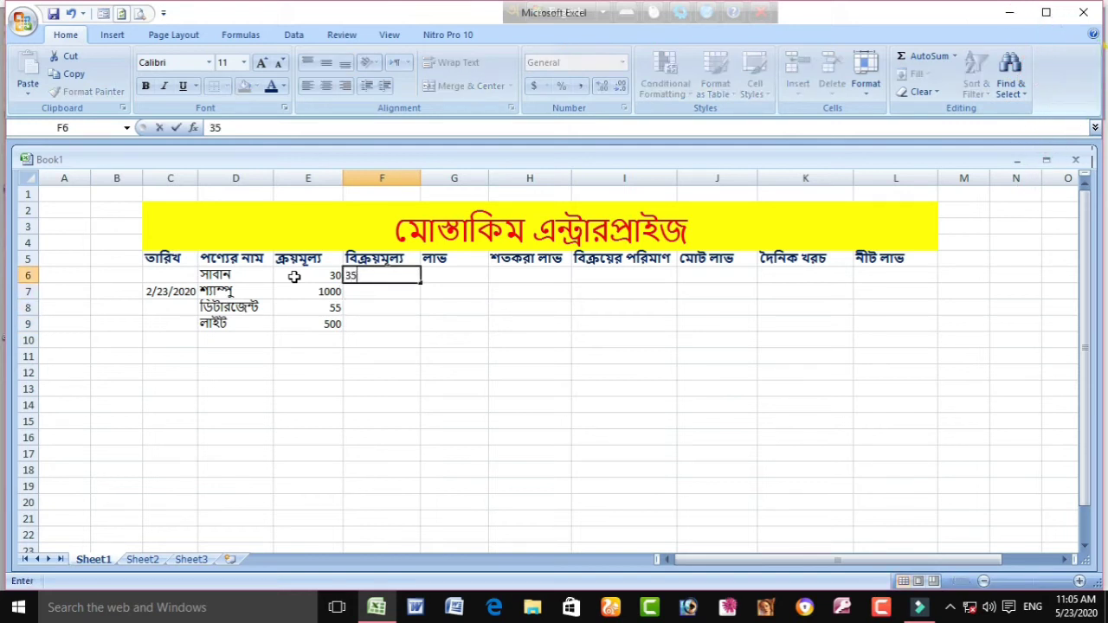
pyautogui.press('Return')
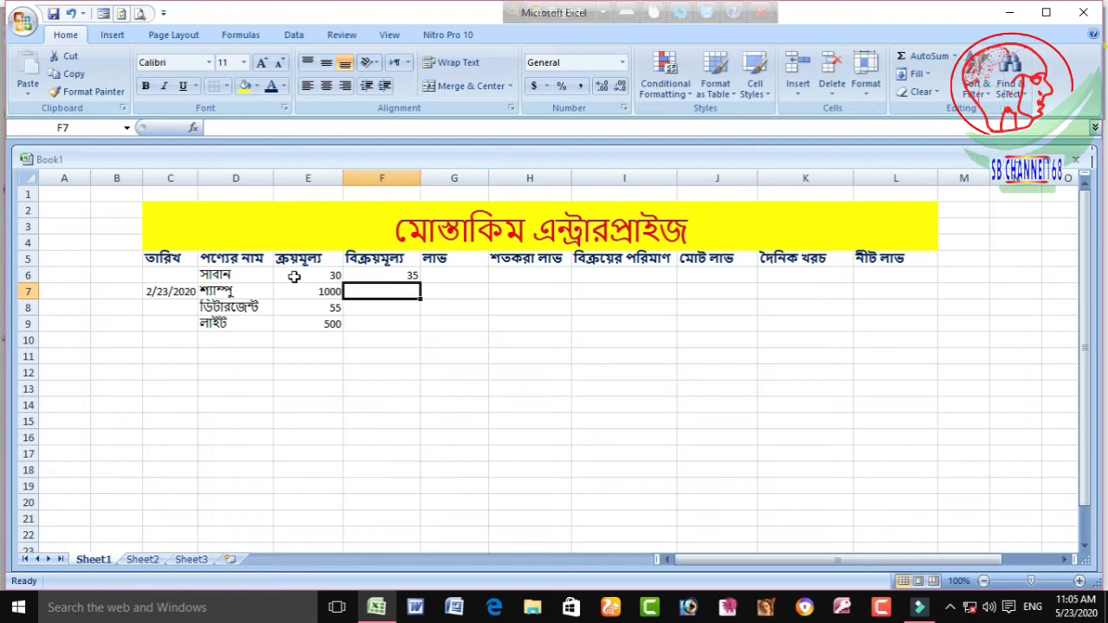
pyautogui.write('1200')
pyautogui.press('Return')
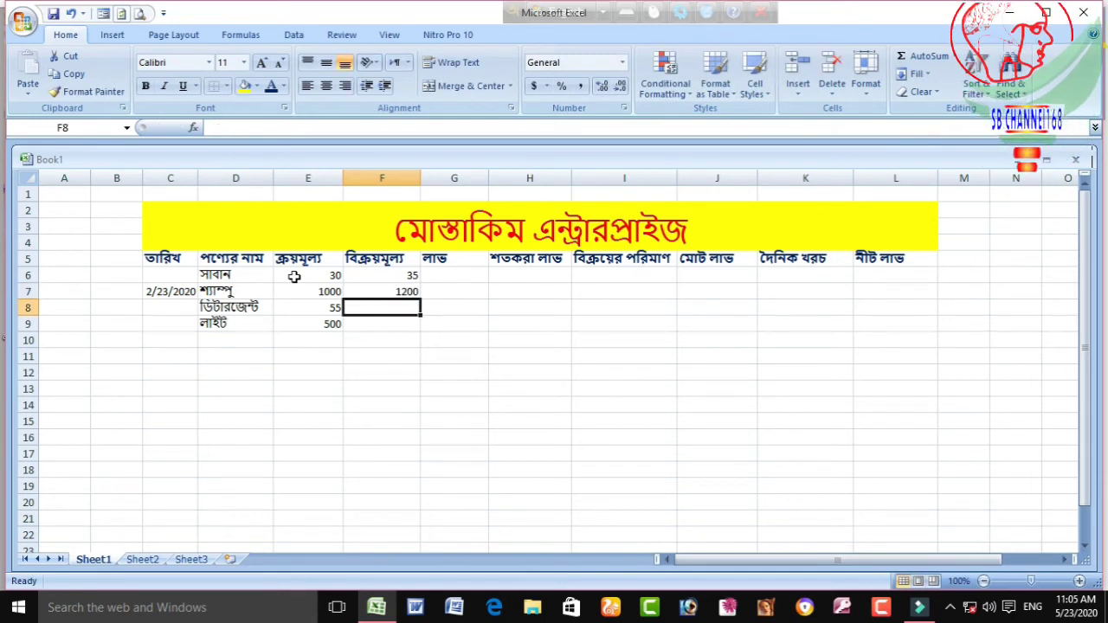
pyautogui.write('70')
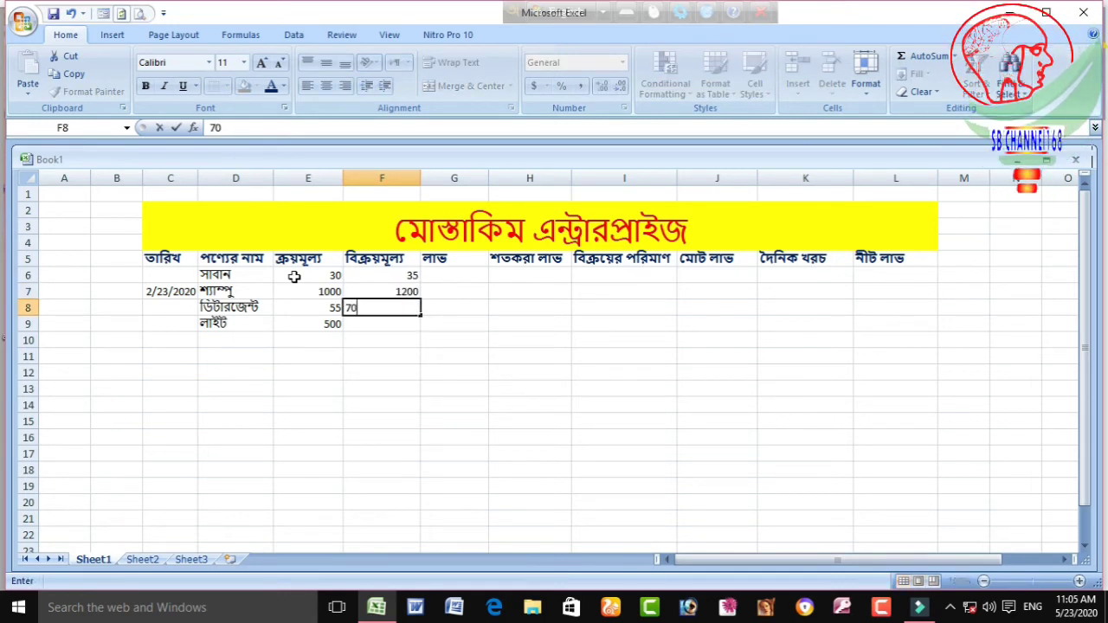
pyautogui.press('Return')
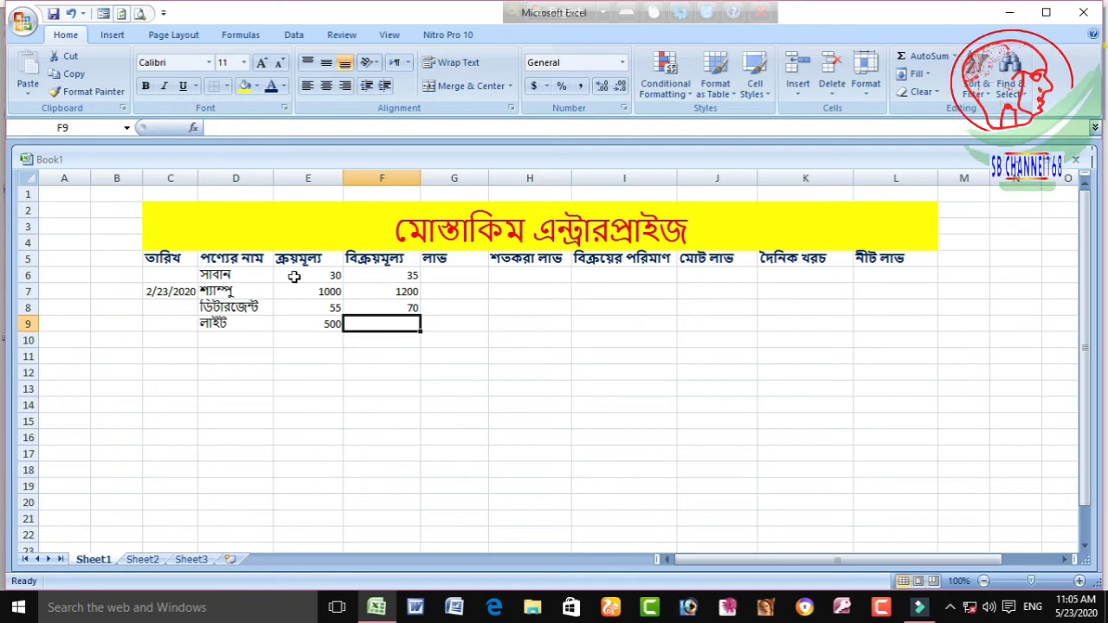
pyautogui.write('600')
pyautogui.press('Tab')
# - Calculate the profit in G6 with the formula =F6-E6 and fill it down to G9
pyautogui.press('Up')
pyautogui.press('Up')
pyautogui.press('Up')
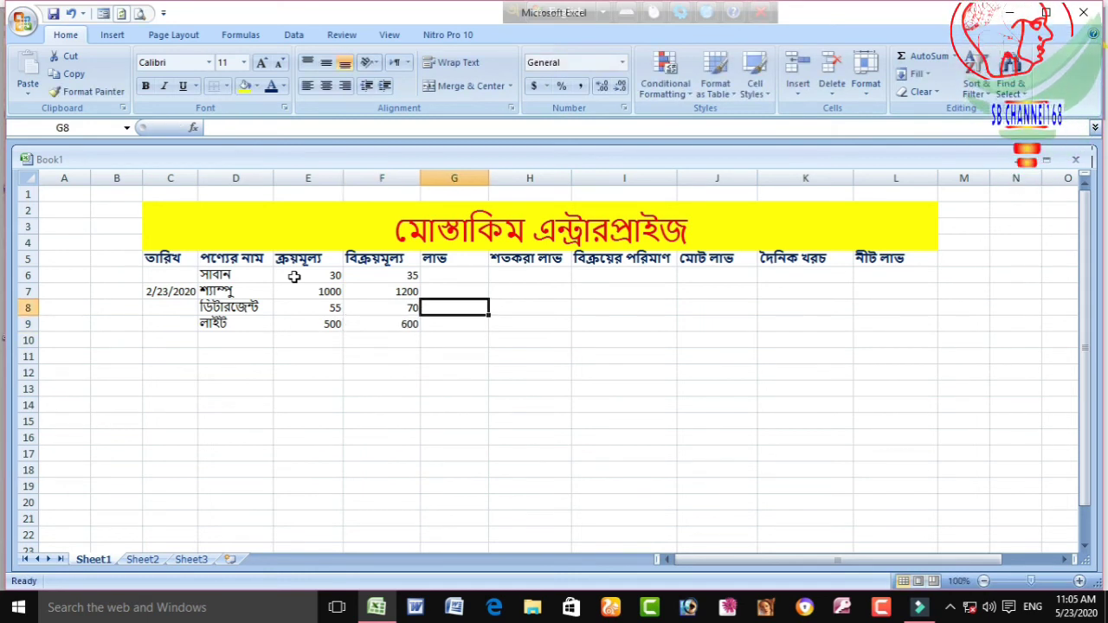
pyautogui.write('=')
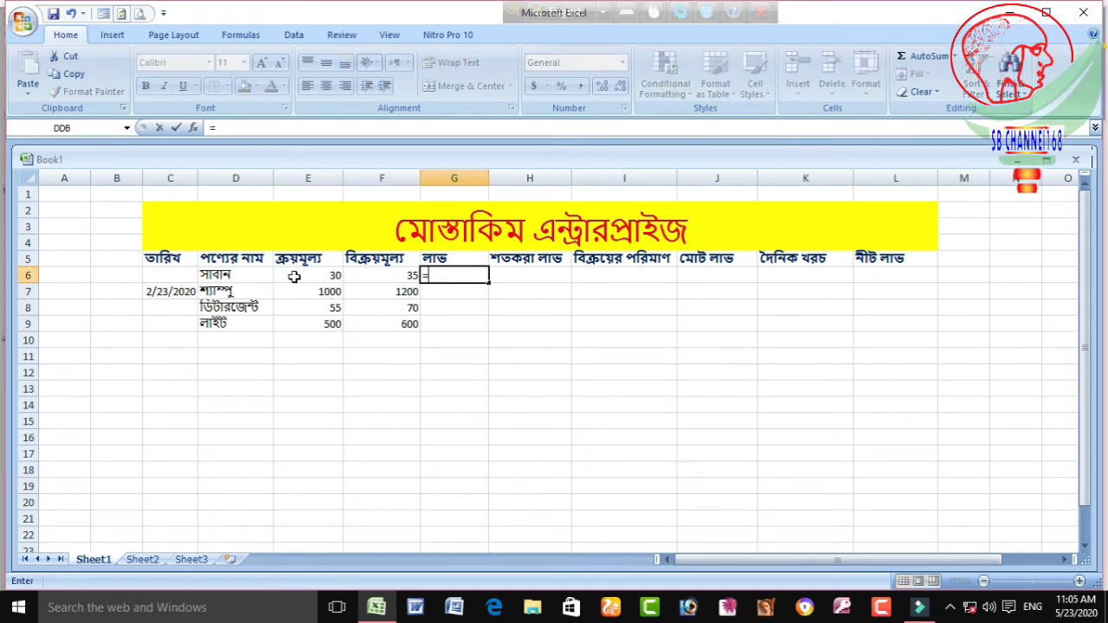
pyautogui.click(406, 275)
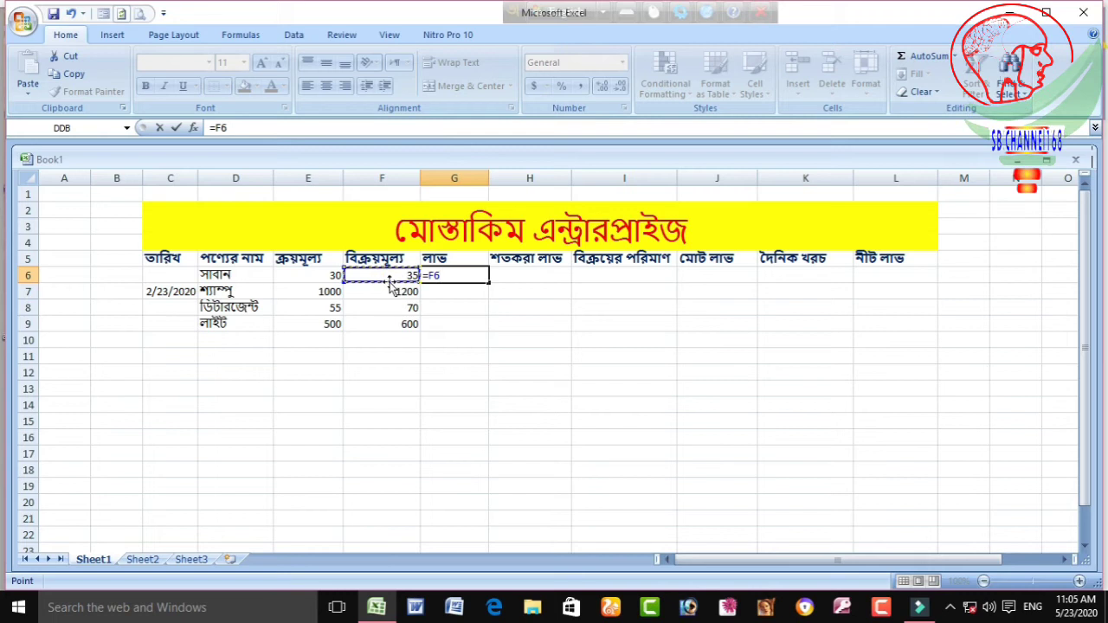
pyautogui.write('-')
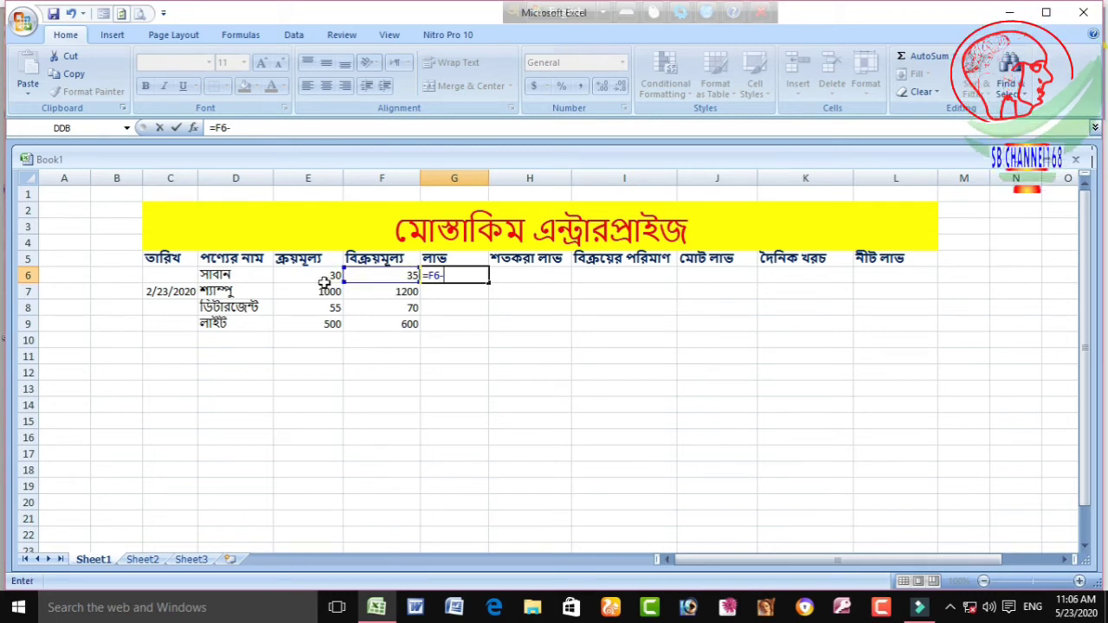
pyautogui.click(321, 277)
pyautogui.press('Return')
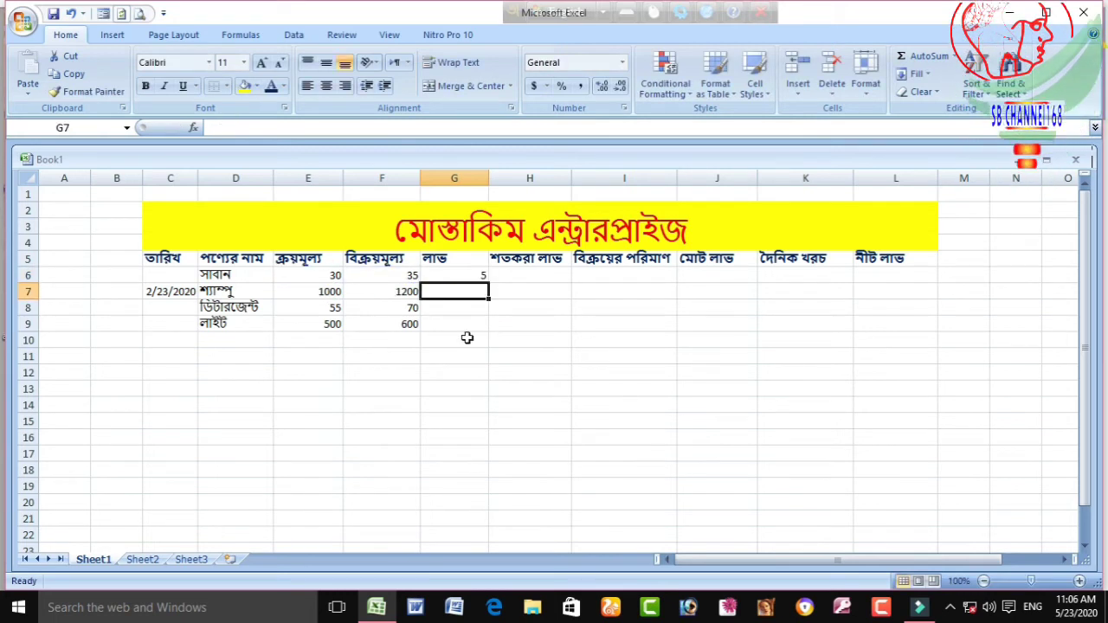
pyautogui.click(457, 276)
pyautogui.moveTo(488, 283); pyautogui.dragTo(489, 335)
# - Calculate the first product's profit percentage in H6 with the formula =G6*100/E6
pyautogui.click(540, 275)
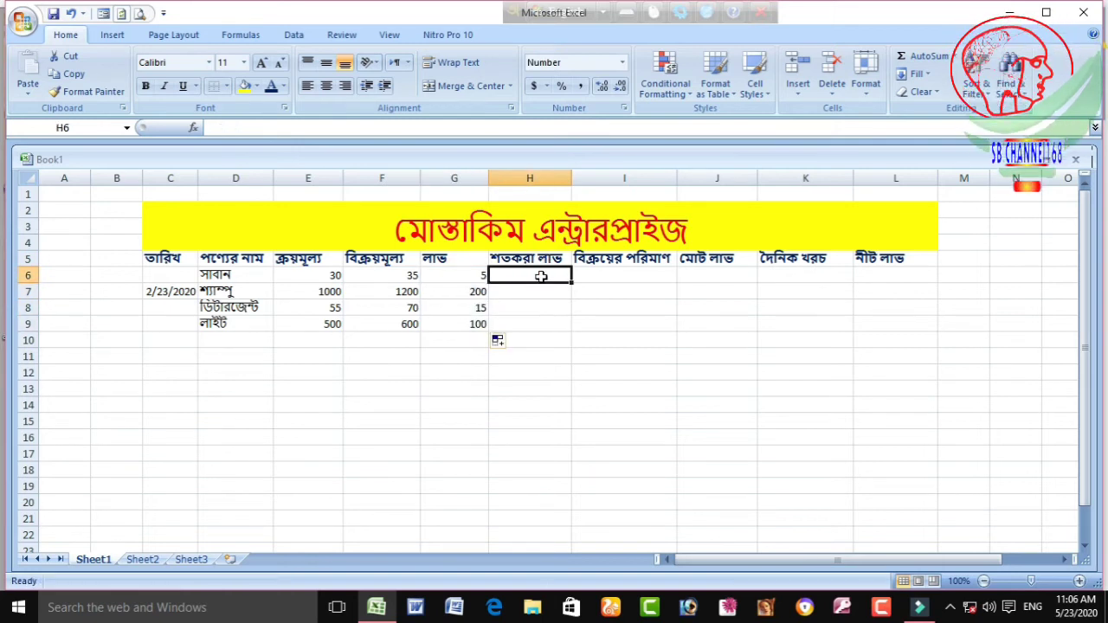
pyautogui.write('=')
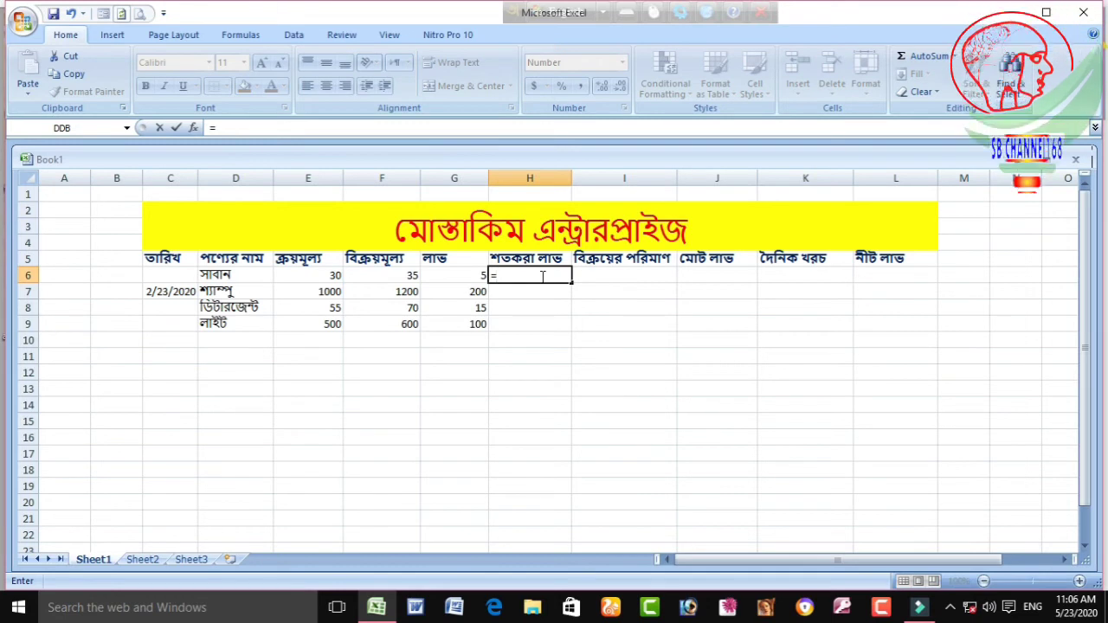
pyautogui.click(464, 276)
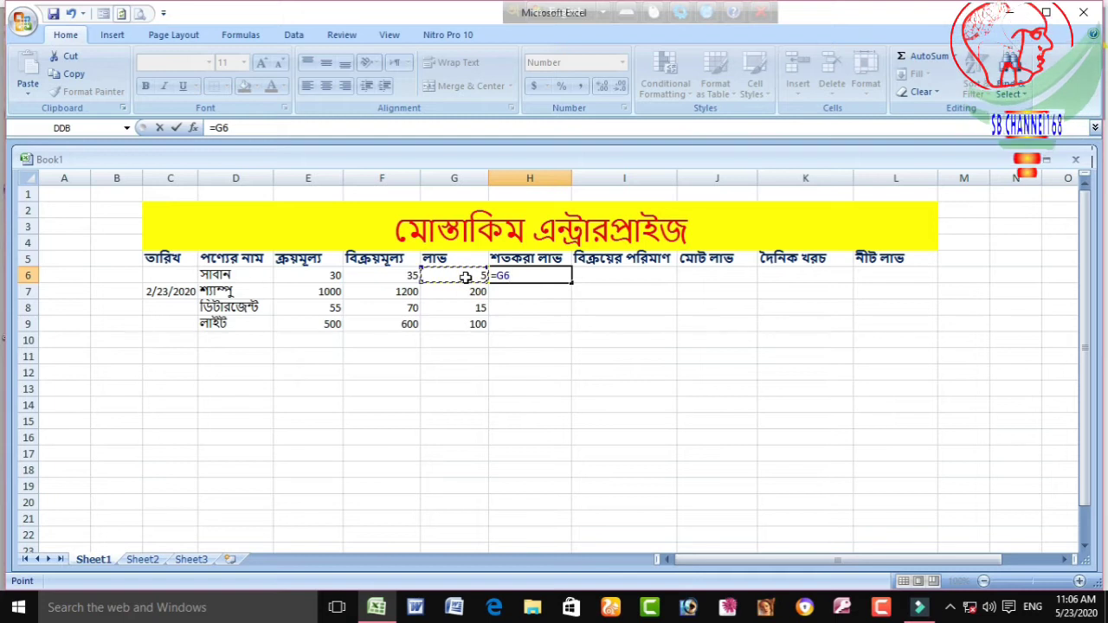
pyautogui.write('*')
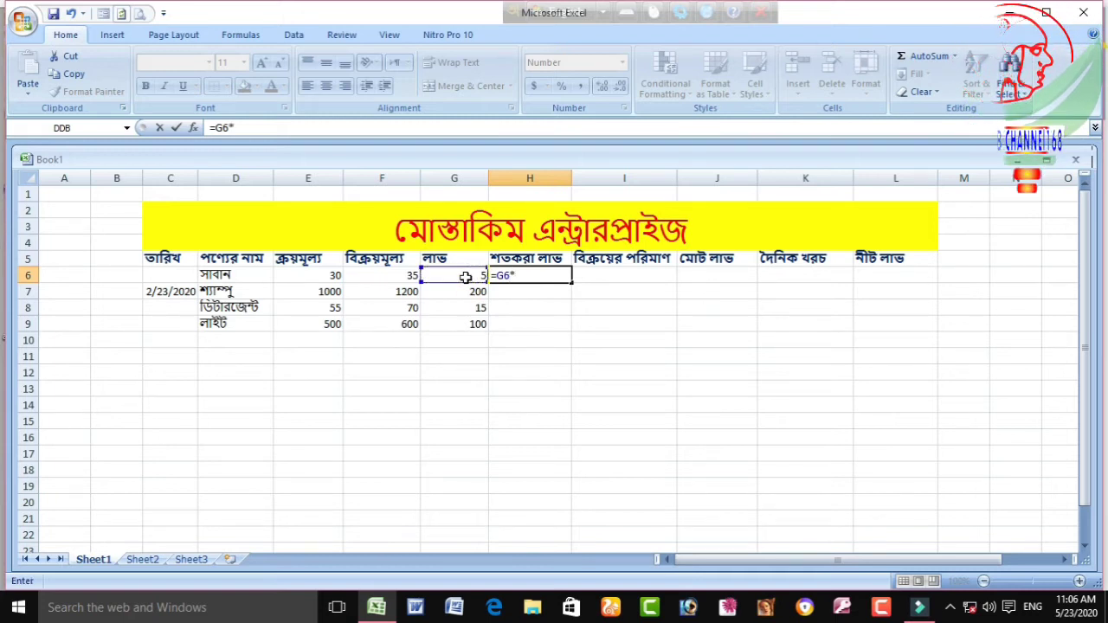
pyautogui.write('100/')
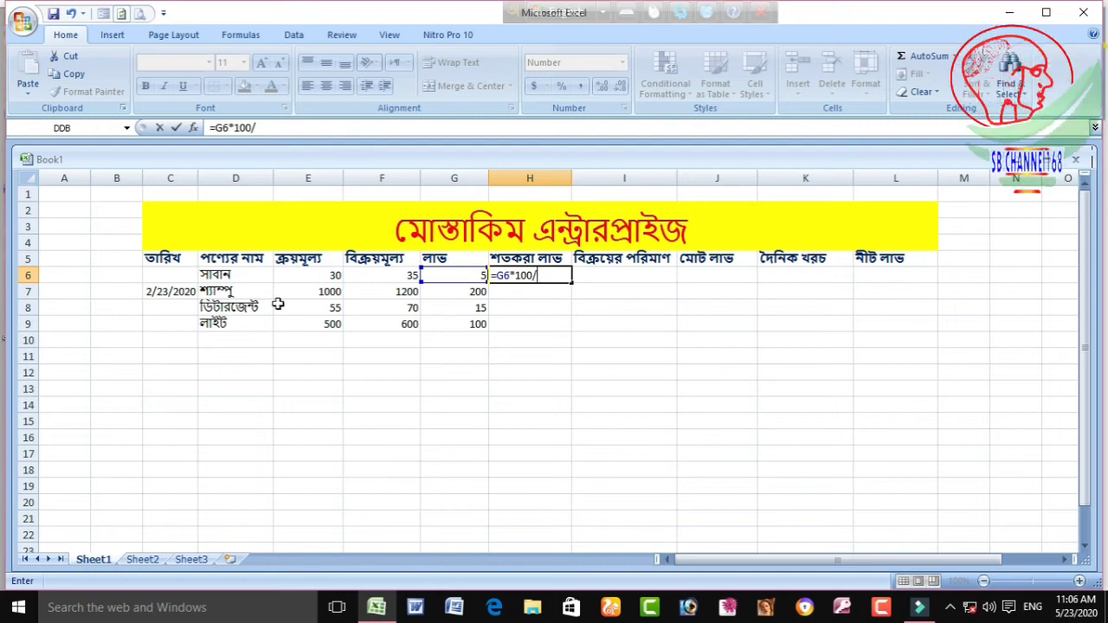
pyautogui.click(323, 275)
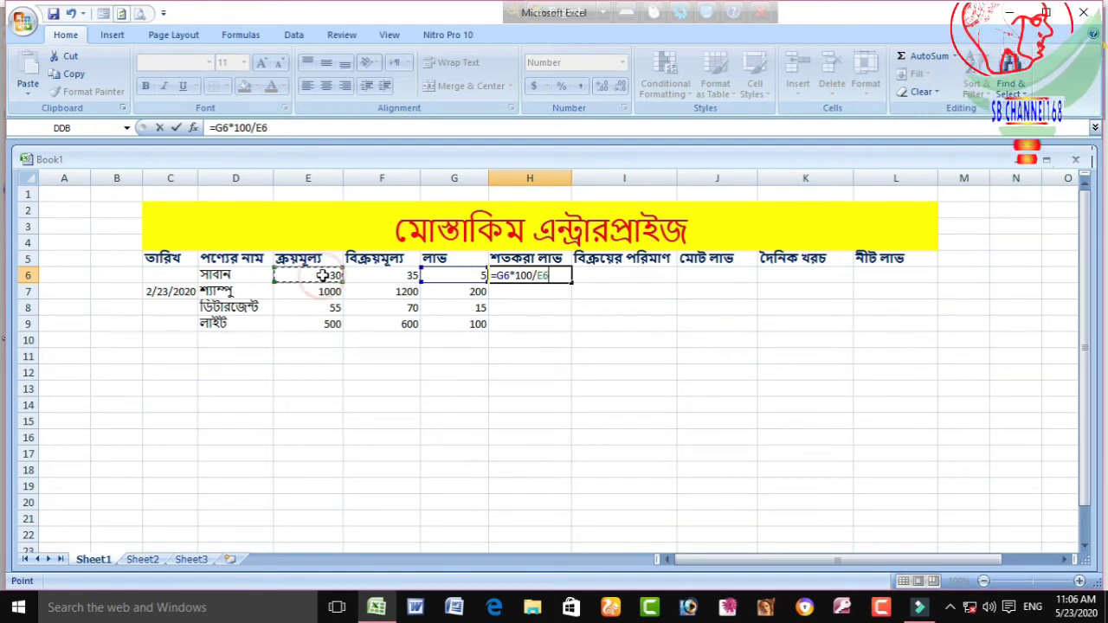
pyautogui.press('Return')
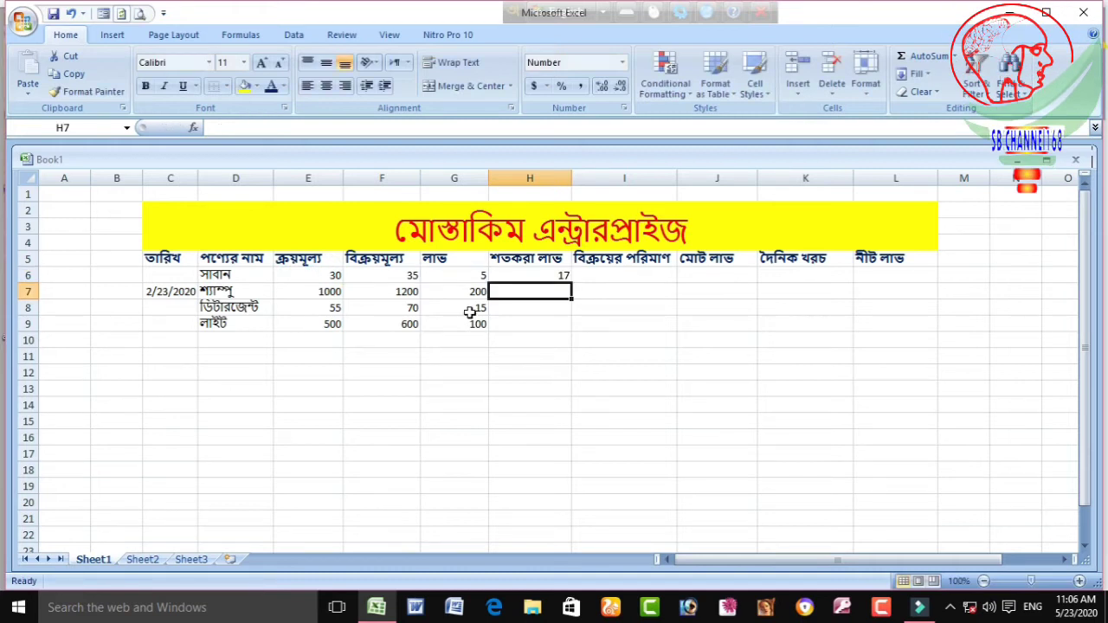
# - Fill the profit percentage formula from H6 down to H9 for the remaining products
pyautogui.click(558, 276)
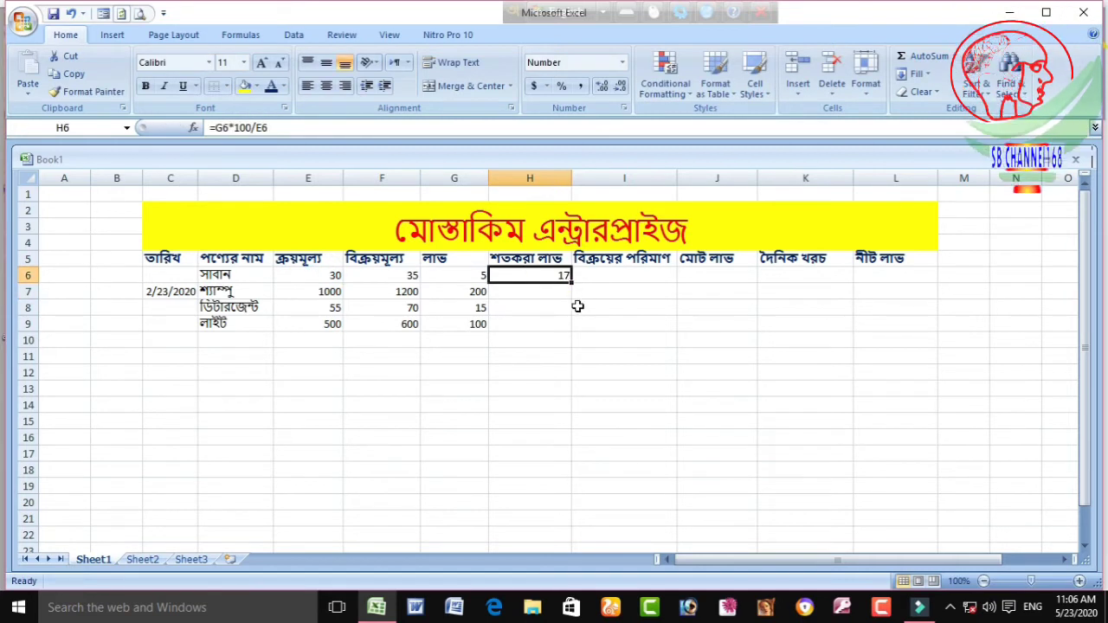
pyautogui.moveTo(570, 282); pyautogui.dragTo(576, 329)
pyautogui.click(596, 288)
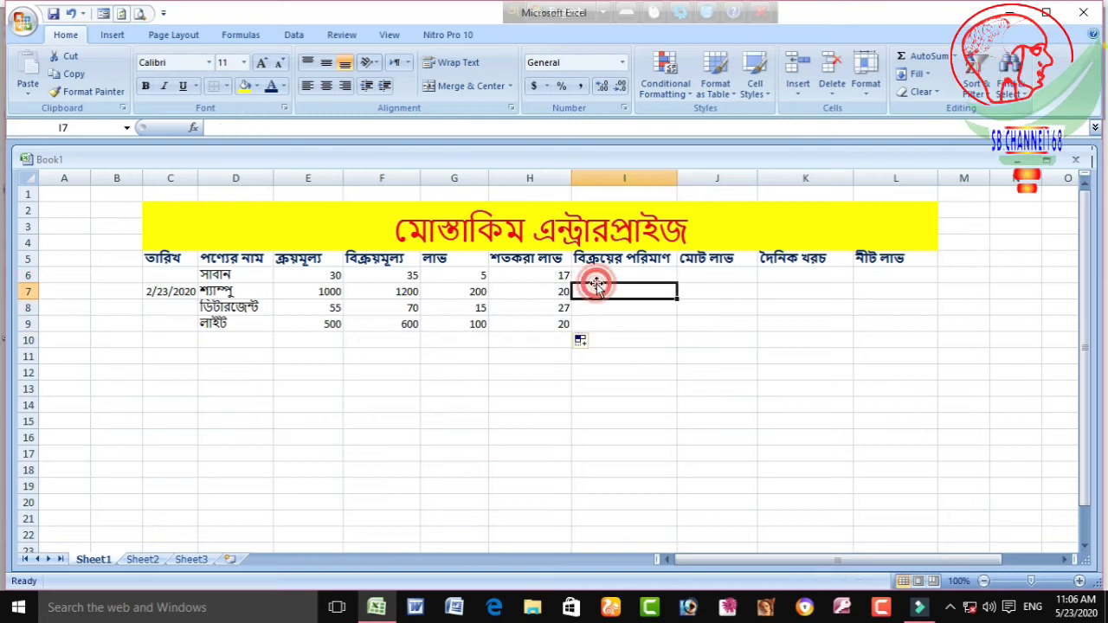
# - Enter the sales quantities 5, 2, 5 and 5 in I6 through I9 for the four products
pyautogui.click(597, 277)
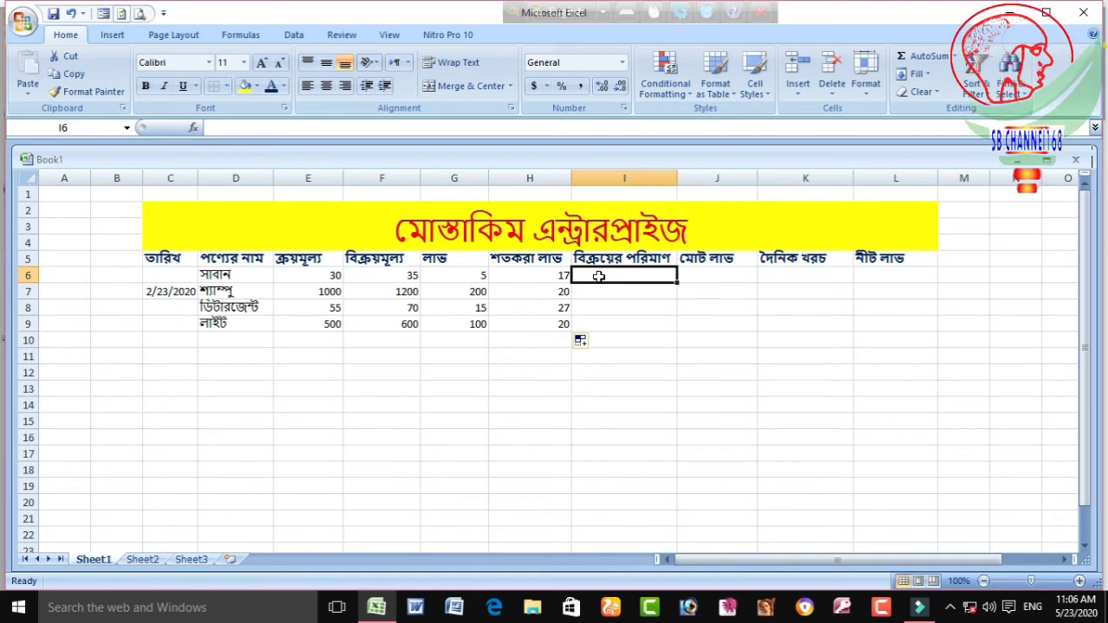
pyautogui.write('5')
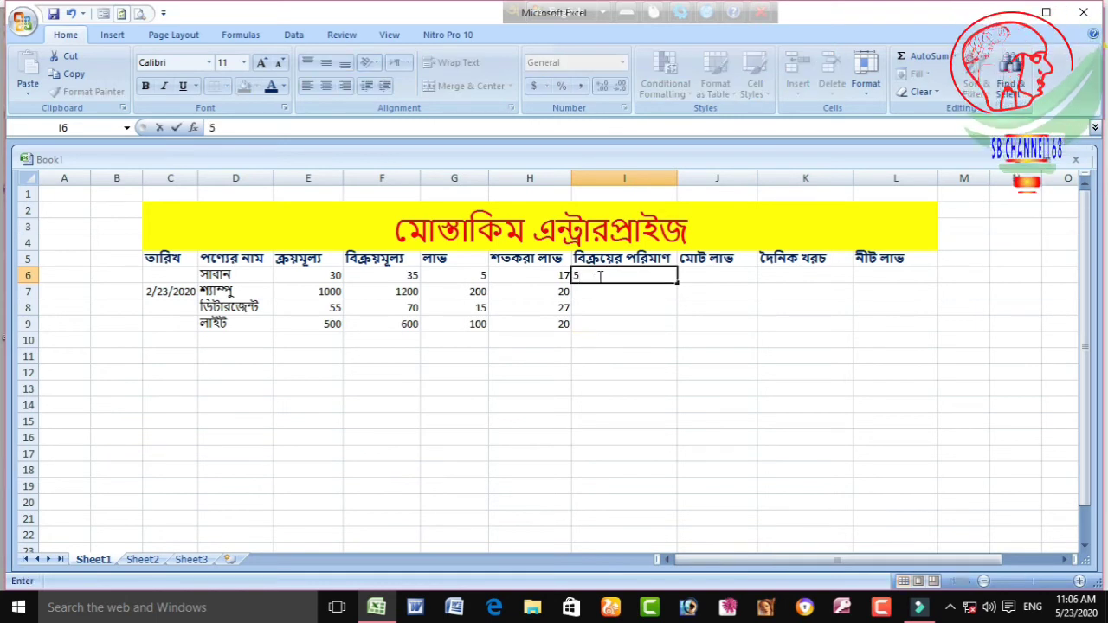
pyautogui.press('Return')
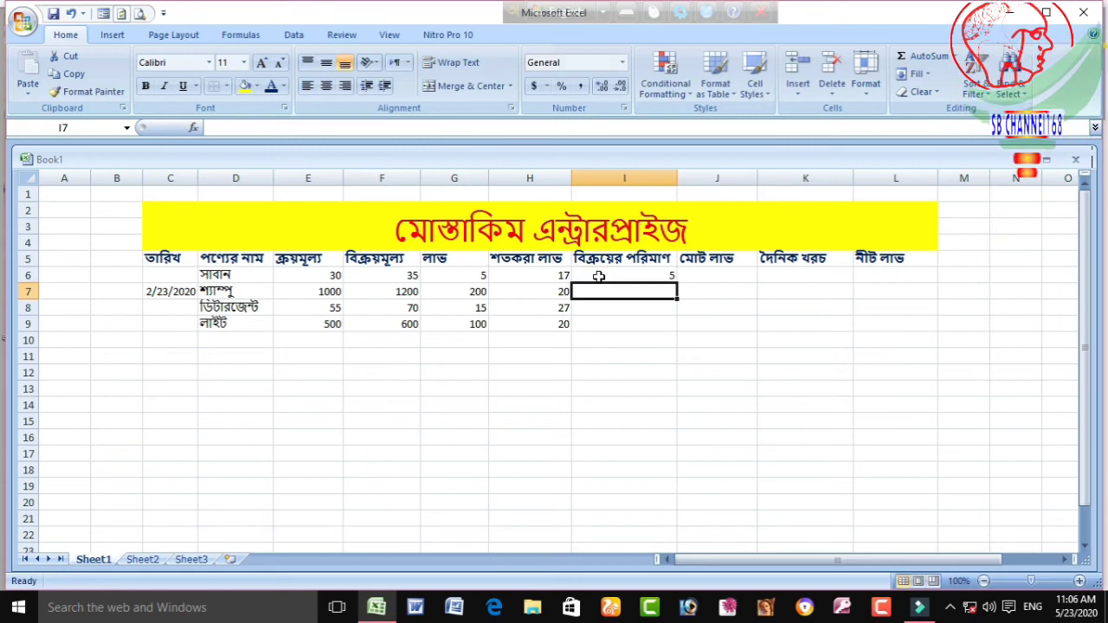
pyautogui.write('2')
pyautogui.press('Return')
pyautogui.write('55')
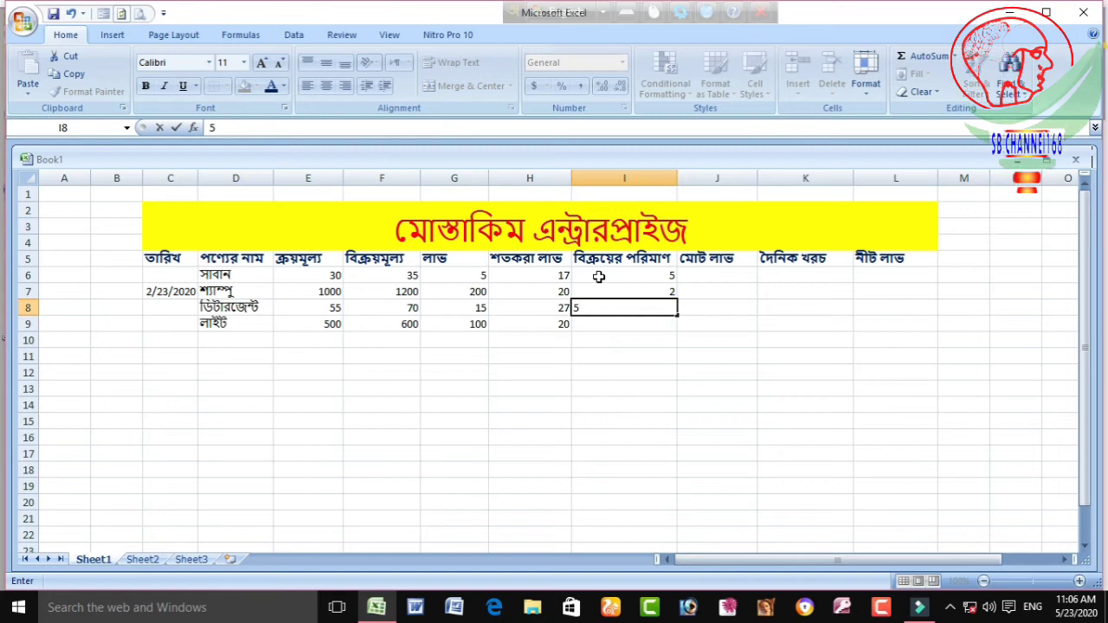
pyautogui.press('Return')
pyautogui.write('5')
pyautogui.press('Tab')
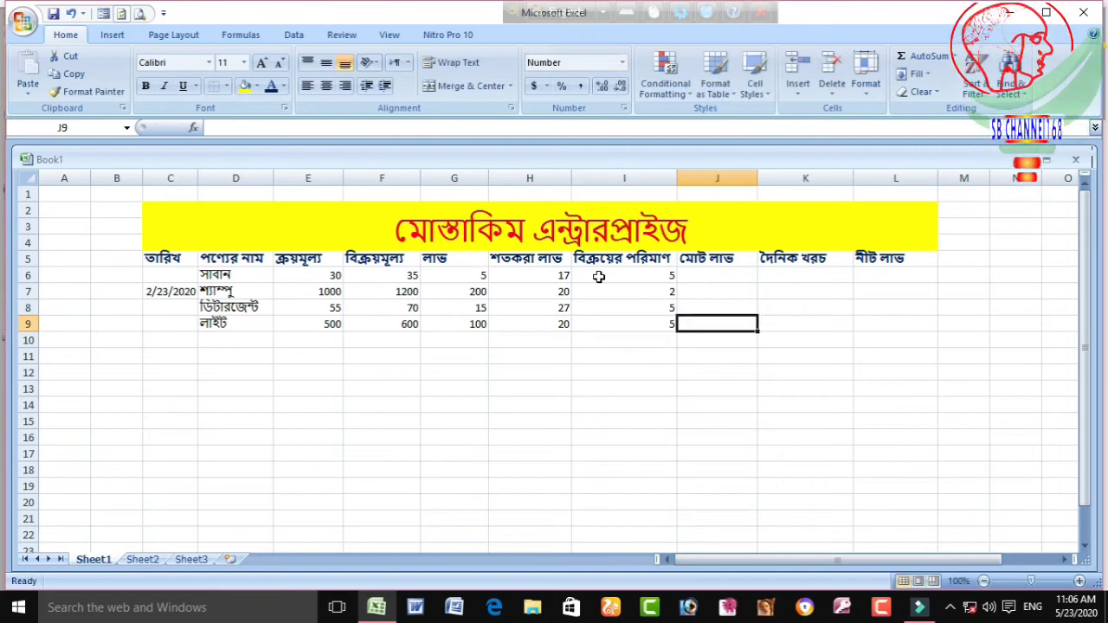
# - Calculate the total profit in J6 with the formula =I6*G6 and fill it down to J9
pyautogui.press('Up')
pyautogui.press('Up')
pyautogui.press('Up')
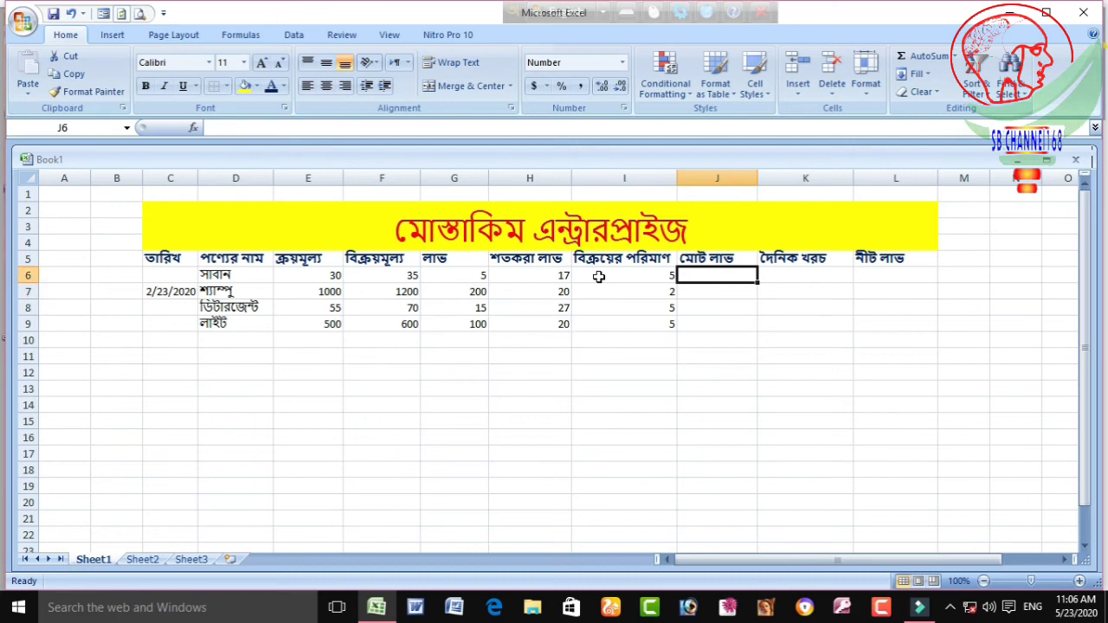
pyautogui.write('=')
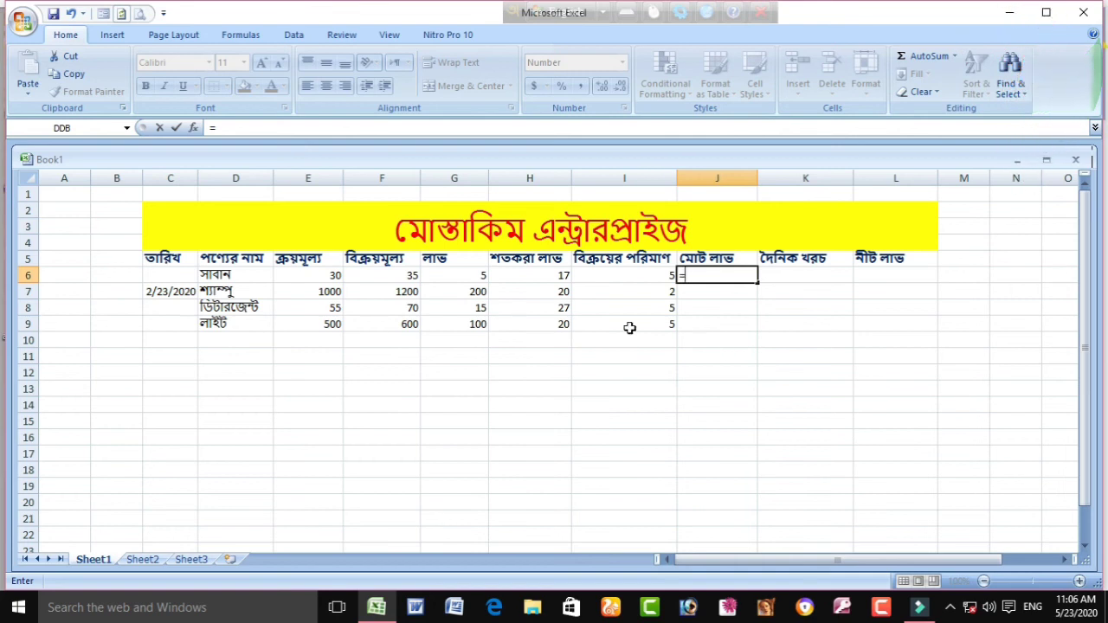
pyautogui.click(659, 275)
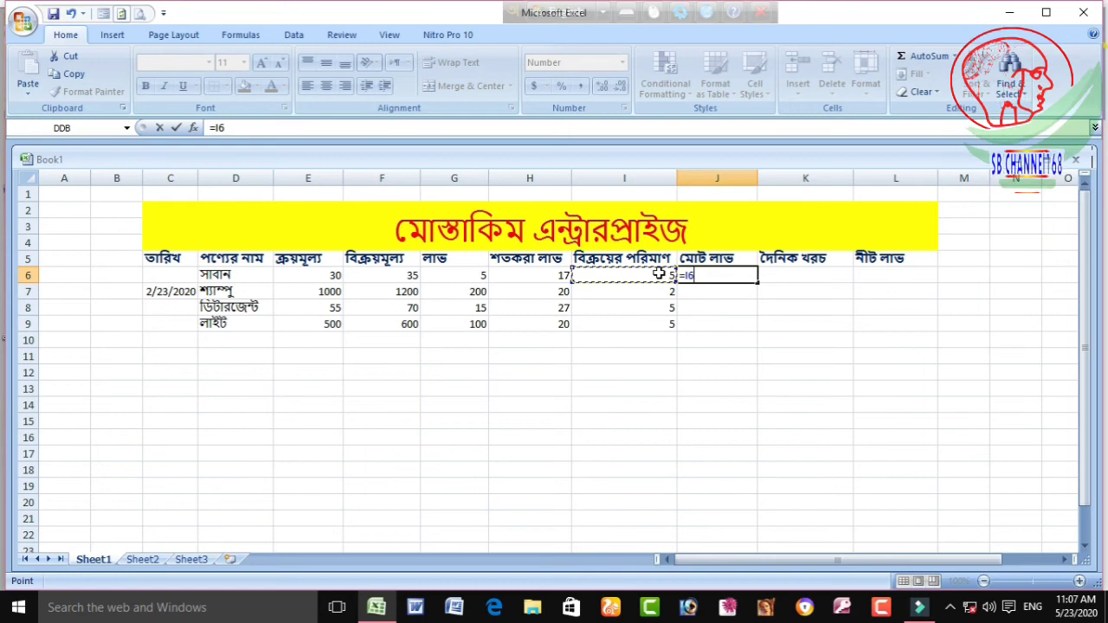
pyautogui.write('*')
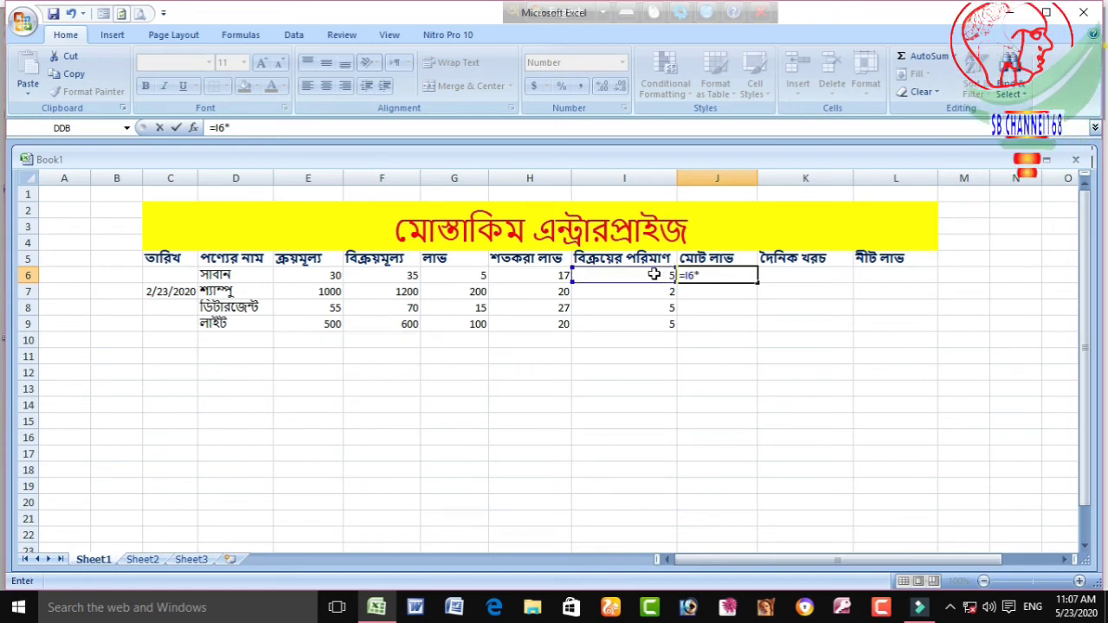
pyautogui.click(469, 275)
pyautogui.press('Return')
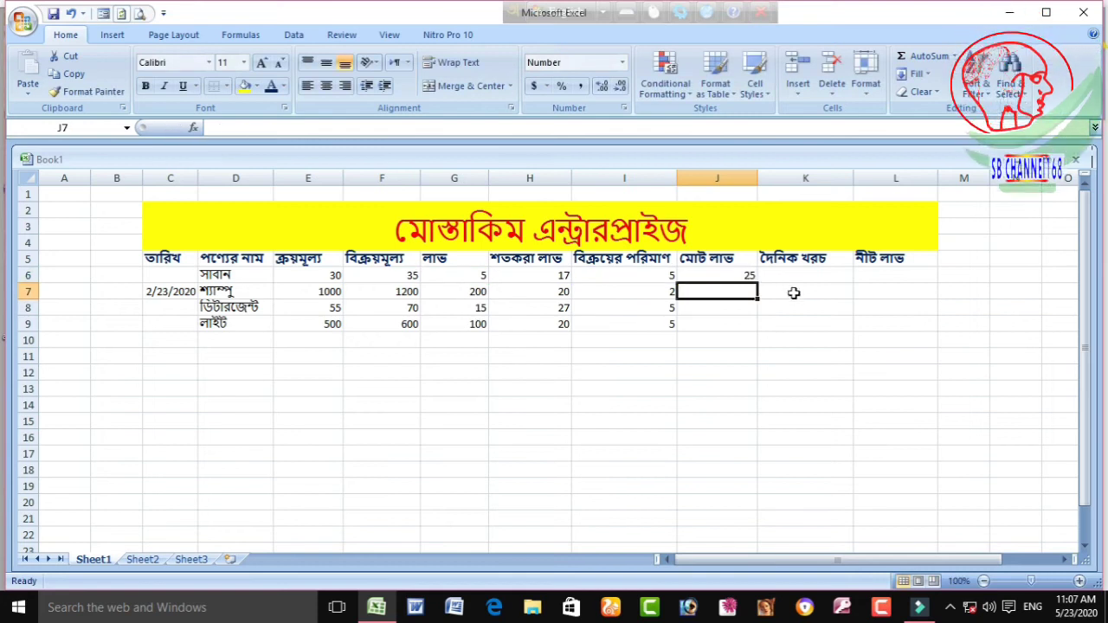
pyautogui.click(746, 274)
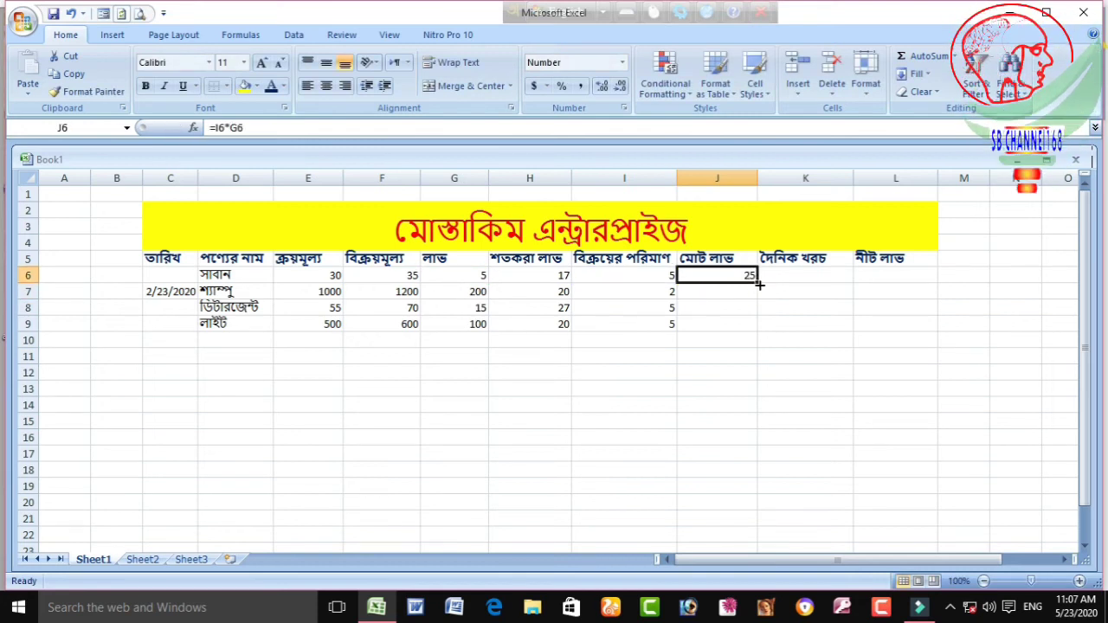
pyautogui.moveTo(760, 284); pyautogui.dragTo(757, 330)
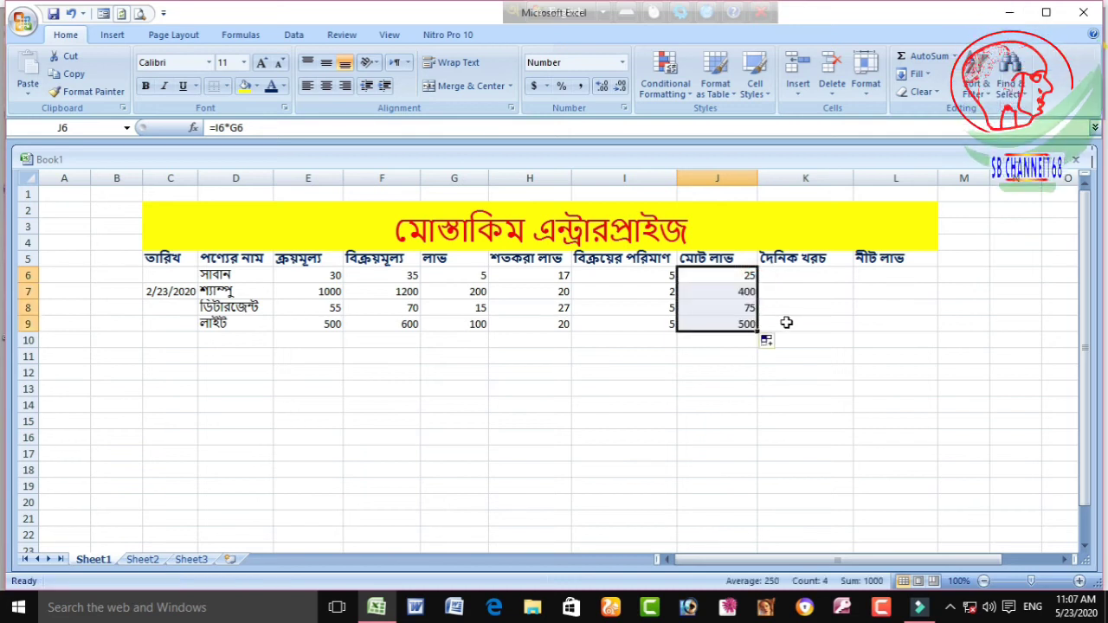
# - Enter 200 as the daily expense in K6
pyautogui.click(795, 275)
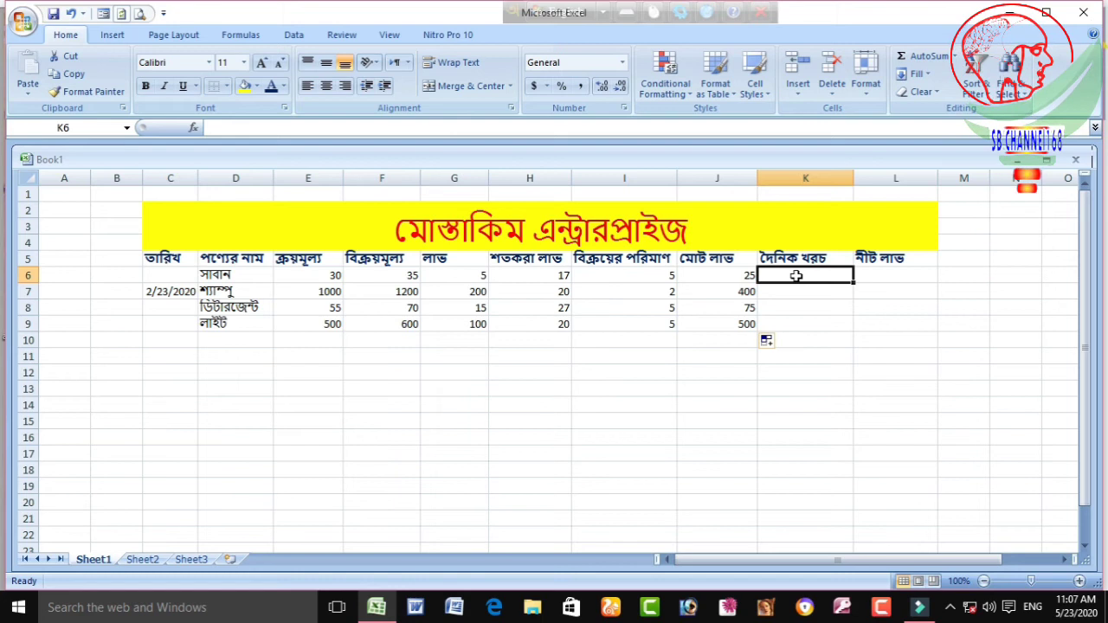
pyautogui.write('200')
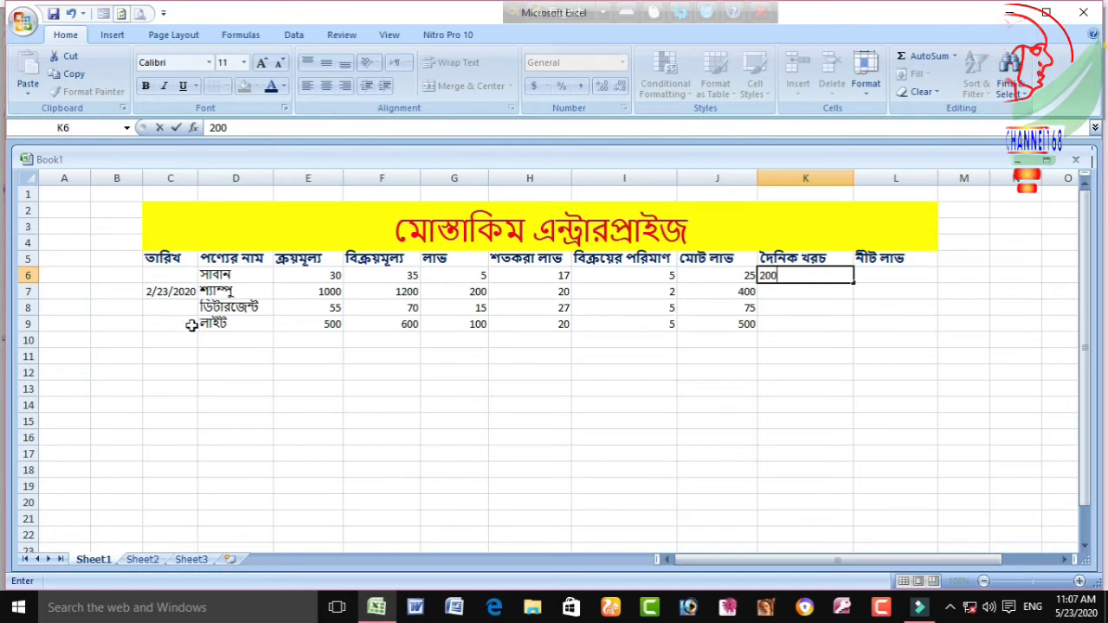
pyautogui.moveTo(144, 274); pyautogui.dragTo(819, 382)
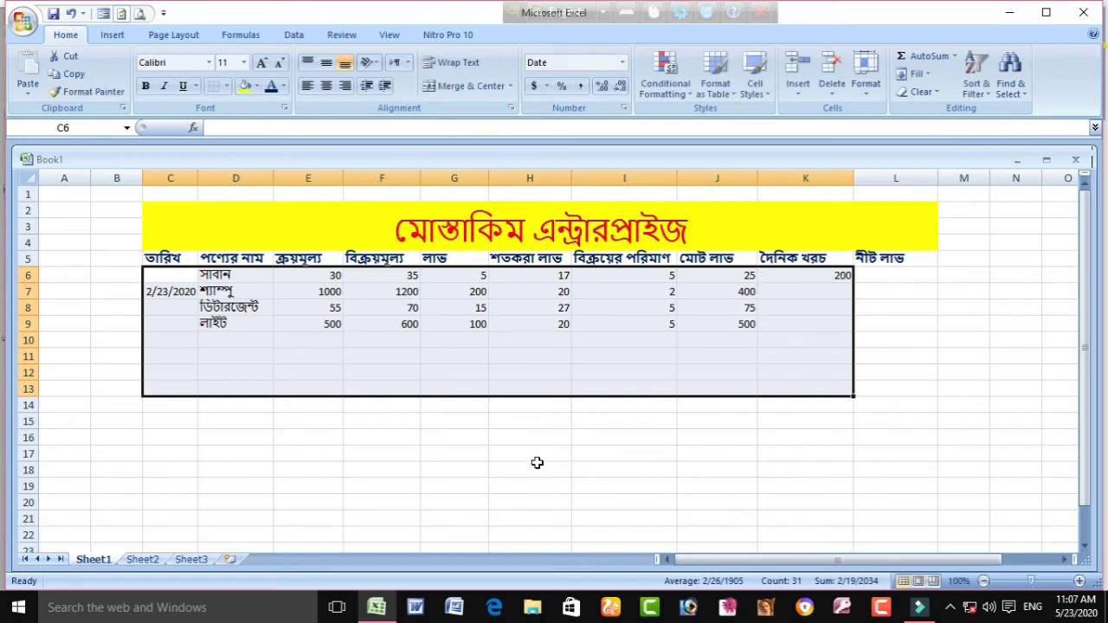
# - Apply all borders to the sheet area B1:L25
pyautogui.click(352, 490)
pyautogui.moveTo(117, 200); pyautogui.dragTo(710, 549)
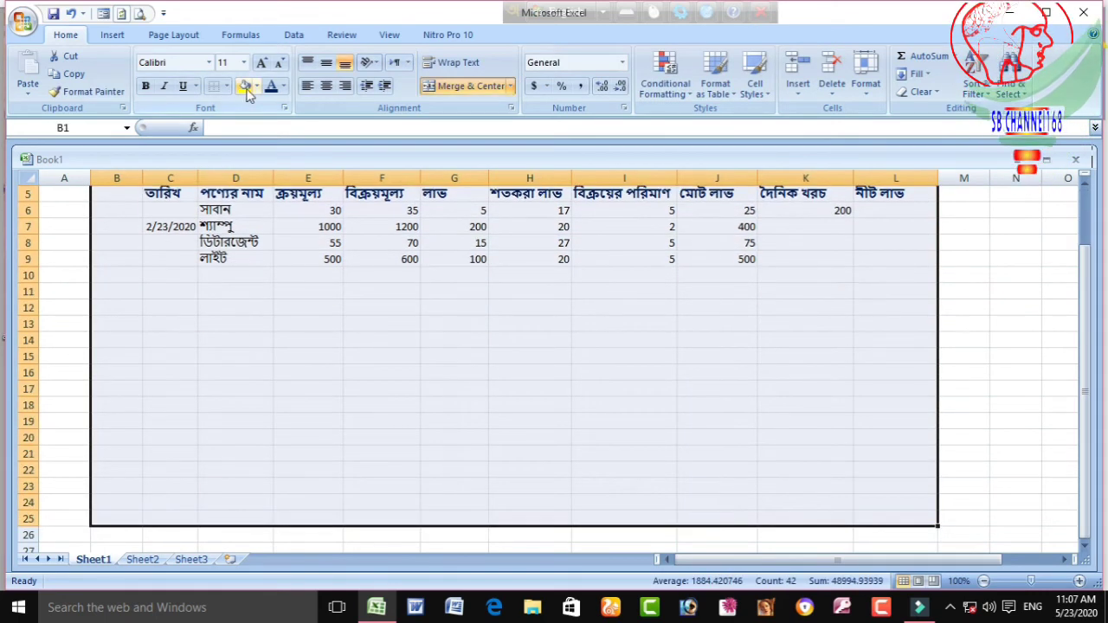
pyautogui.click(226, 86)
pyautogui.click(236, 217)
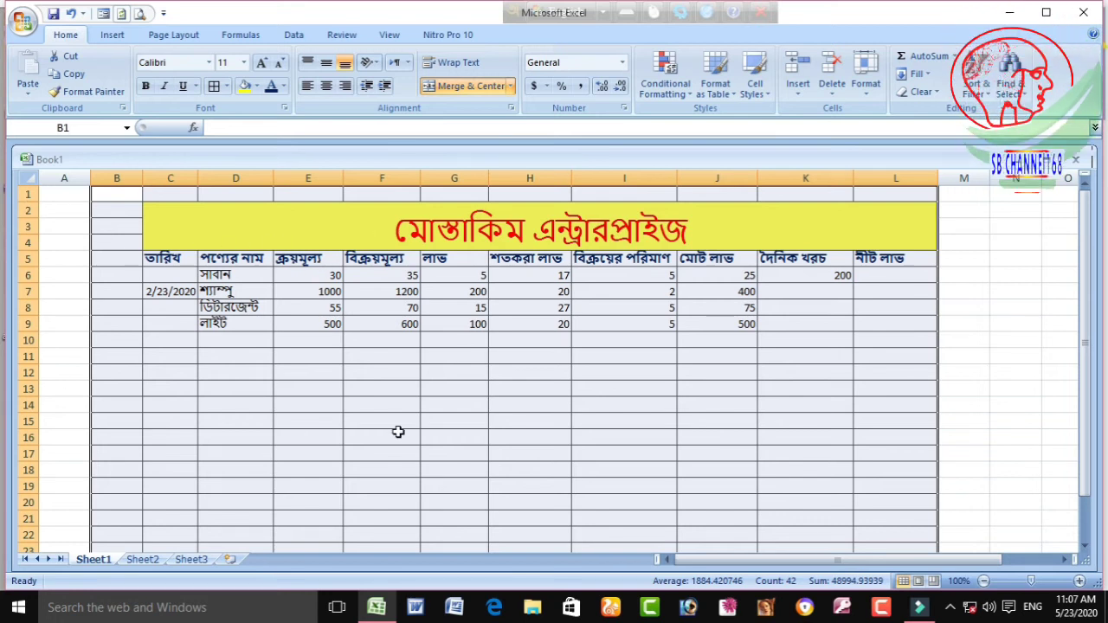
pyautogui.scroll(-1, 483, 423)
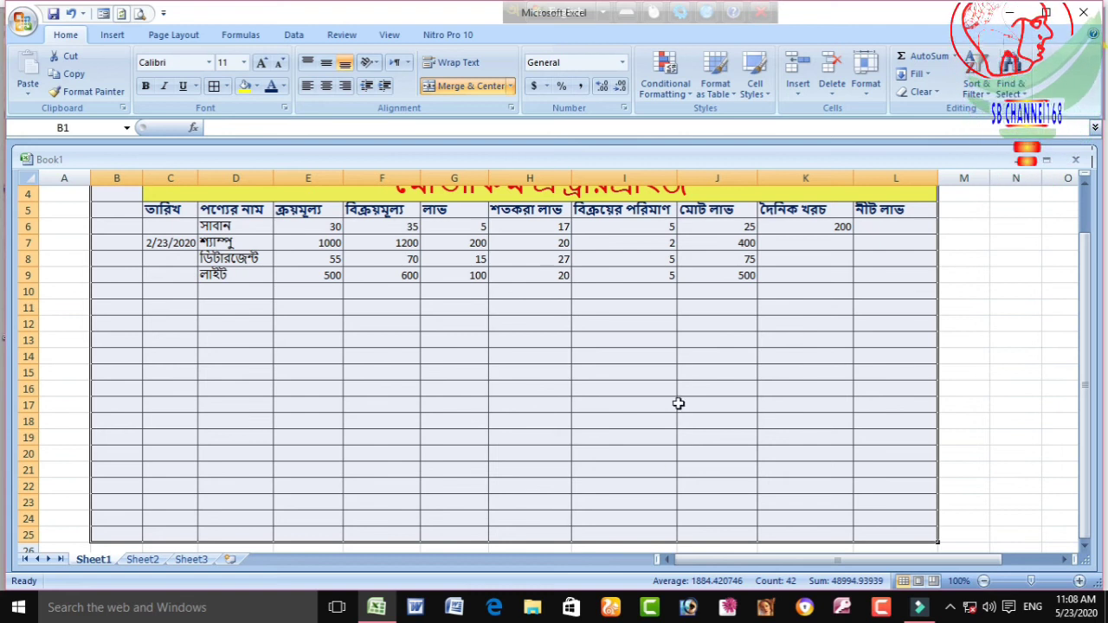
pyautogui.click(701, 532)
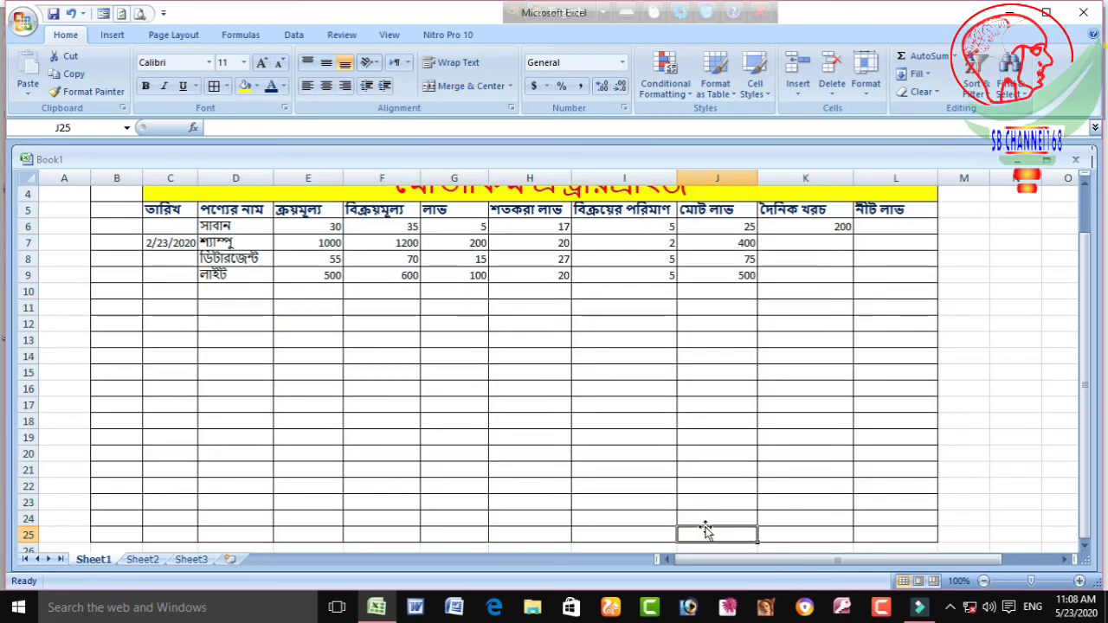
pyautogui.write('=ু')
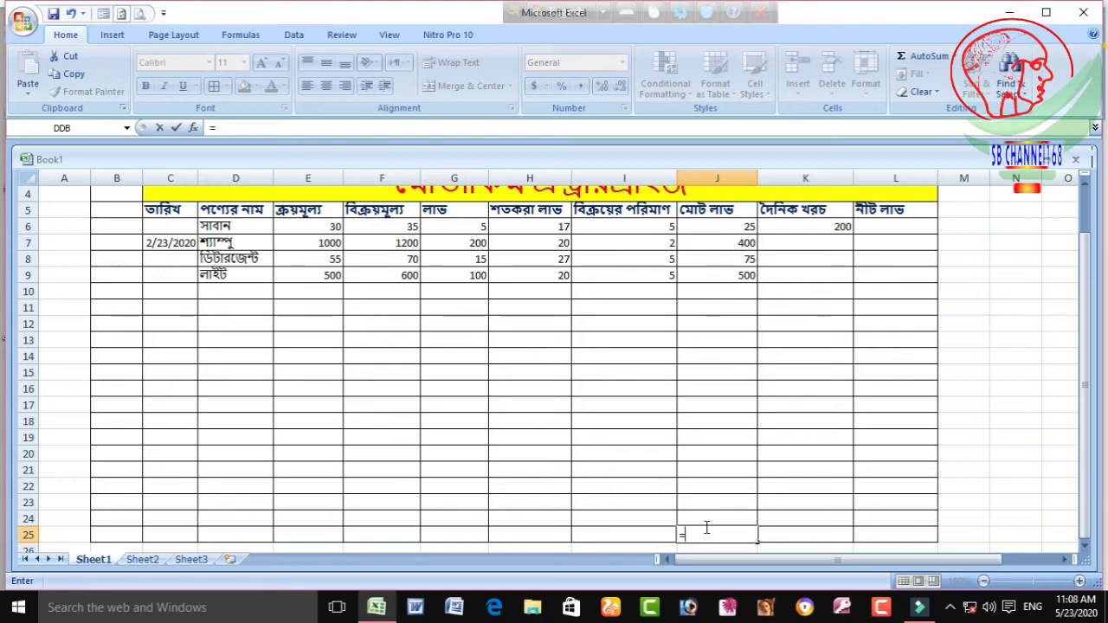
pyautogui.write('জ')
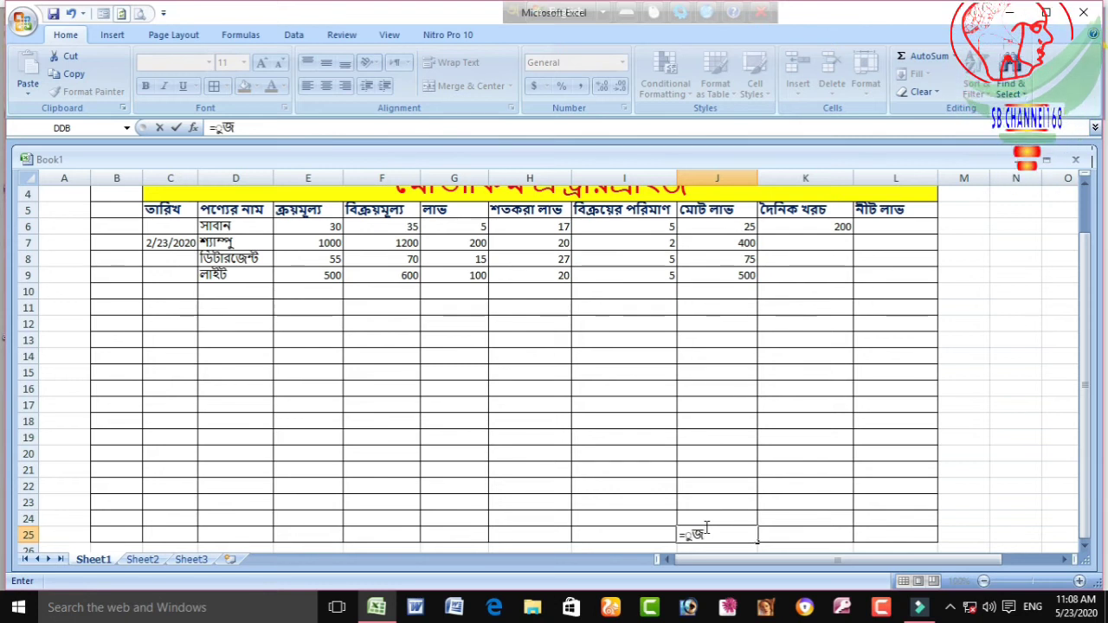
pyautogui.press('BackSpace')
pyautogui.press('BackSpace')
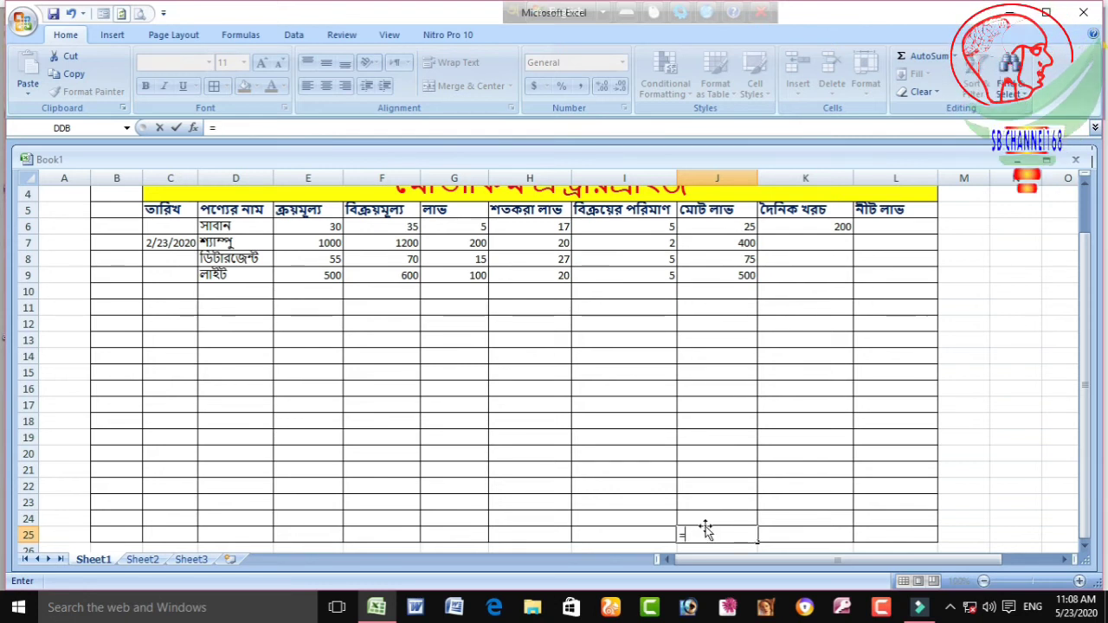
# - Switch keyboard input from Bengali to English and return to editing cell J25
pyautogui.click(951, 608)
pyautogui.click(966, 543)
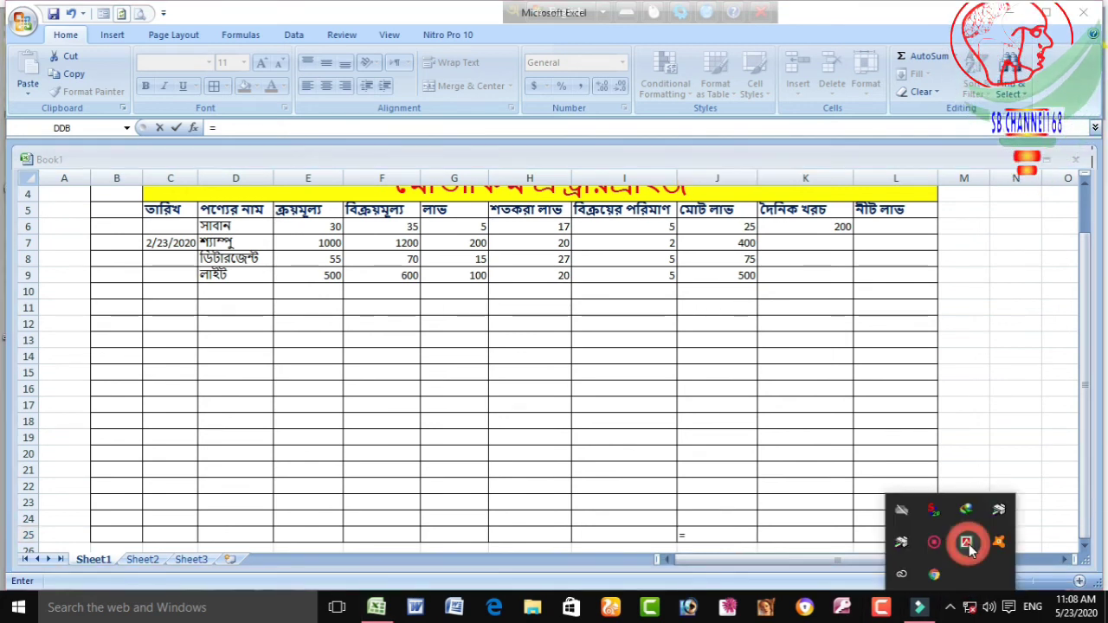
pyautogui.click(707, 537)
# - Total the total-profit column in J25 with the formula =SUM(J6:J9)
pyautogui.write('=')
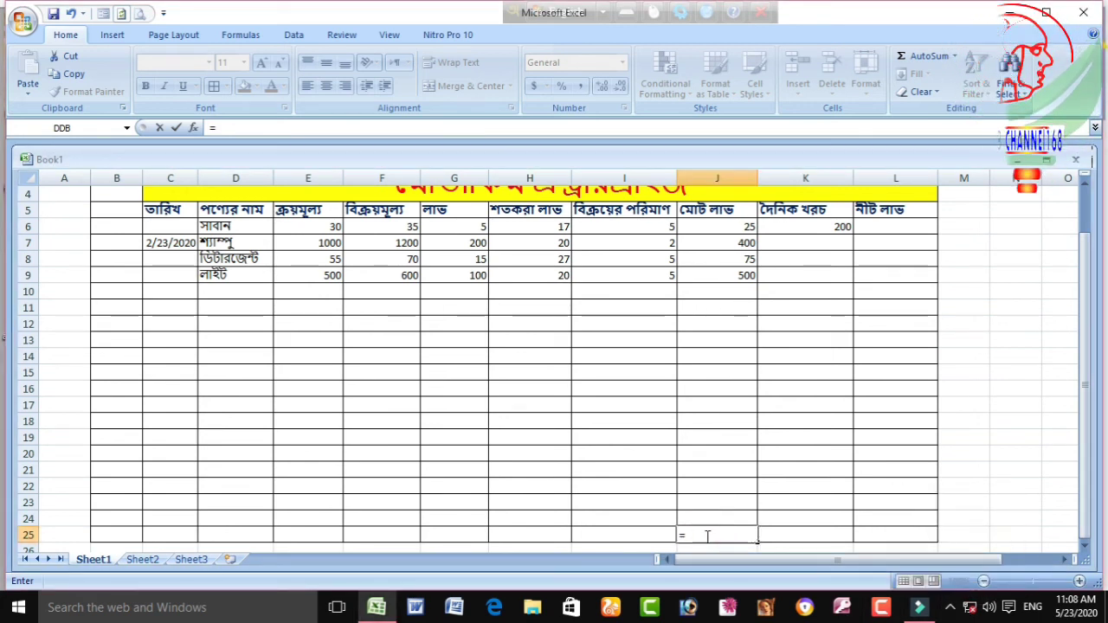
pyautogui.write('su')
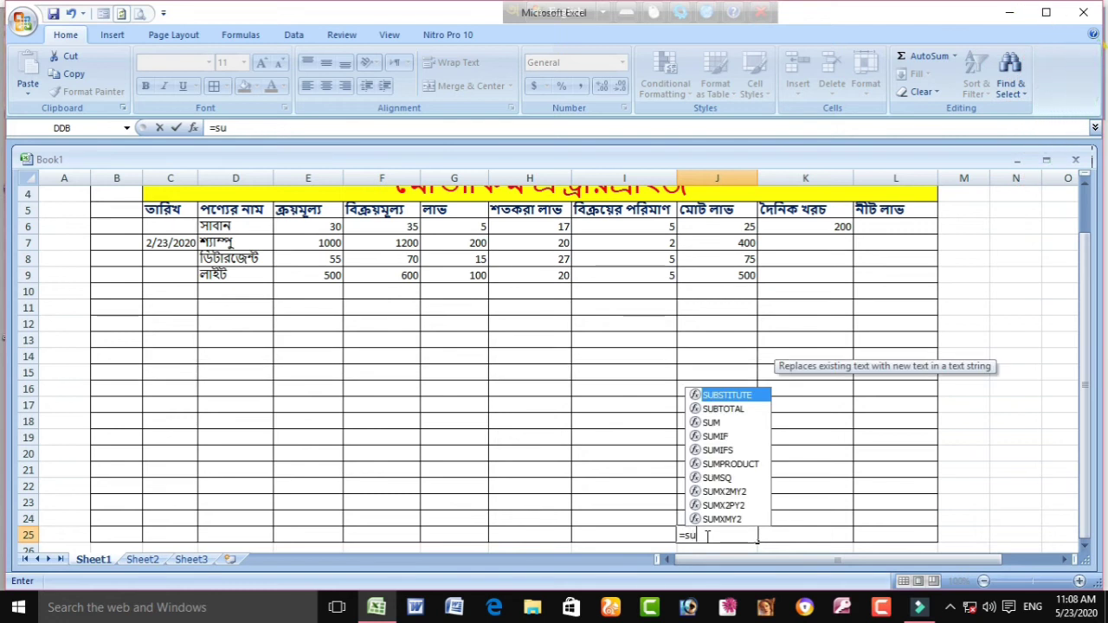
pyautogui.write('m')
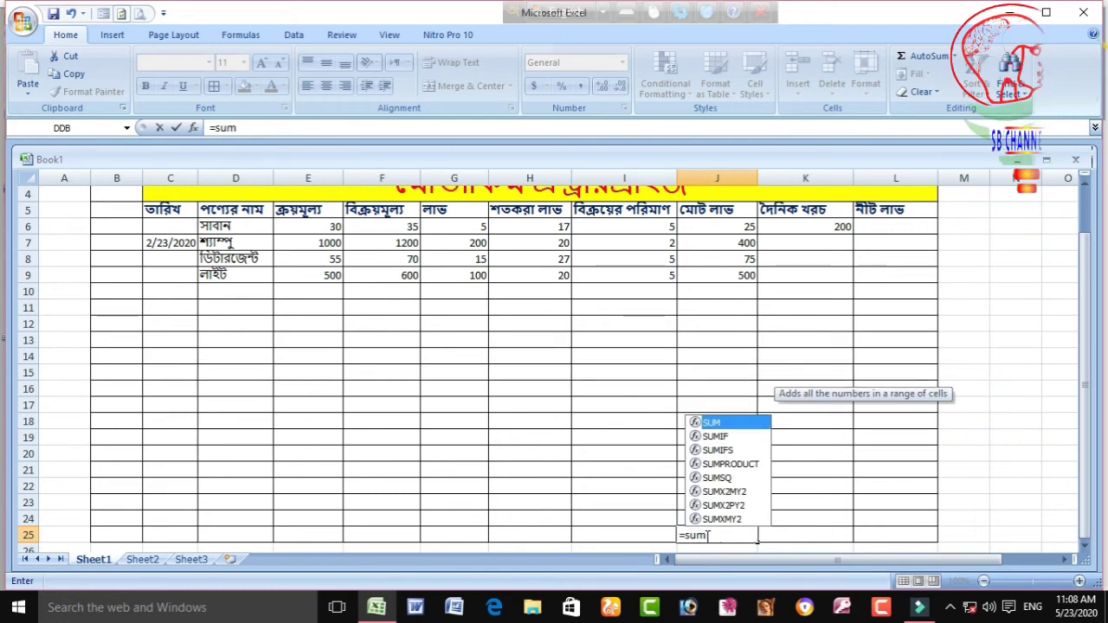
pyautogui.write('(')
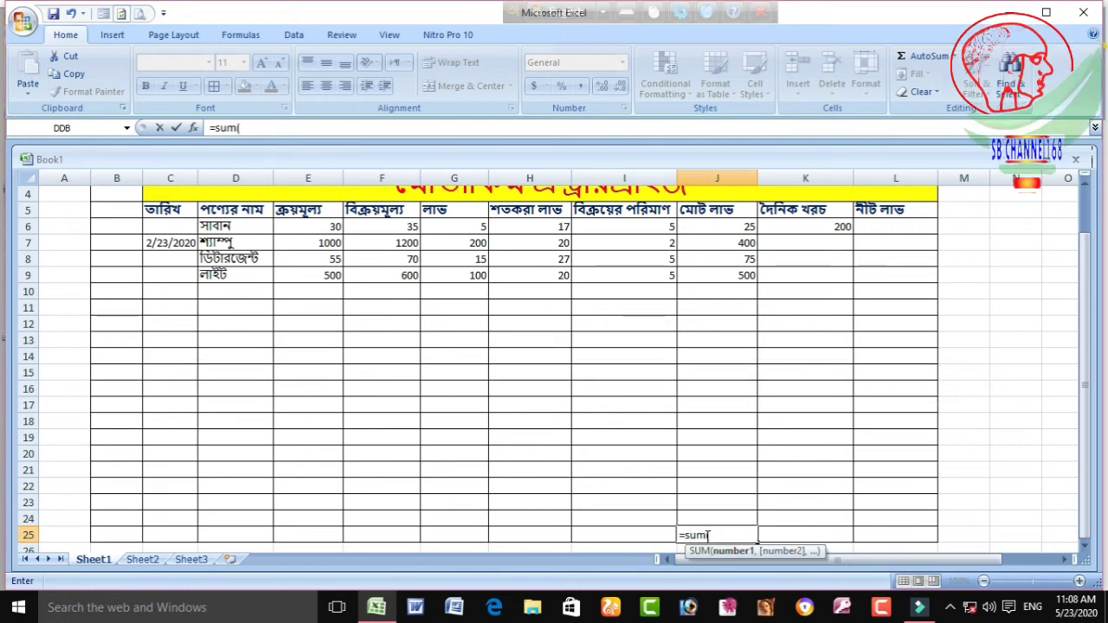
pyautogui.click(743, 231)
pyautogui.moveTo(743, 231); pyautogui.dragTo(747, 275)
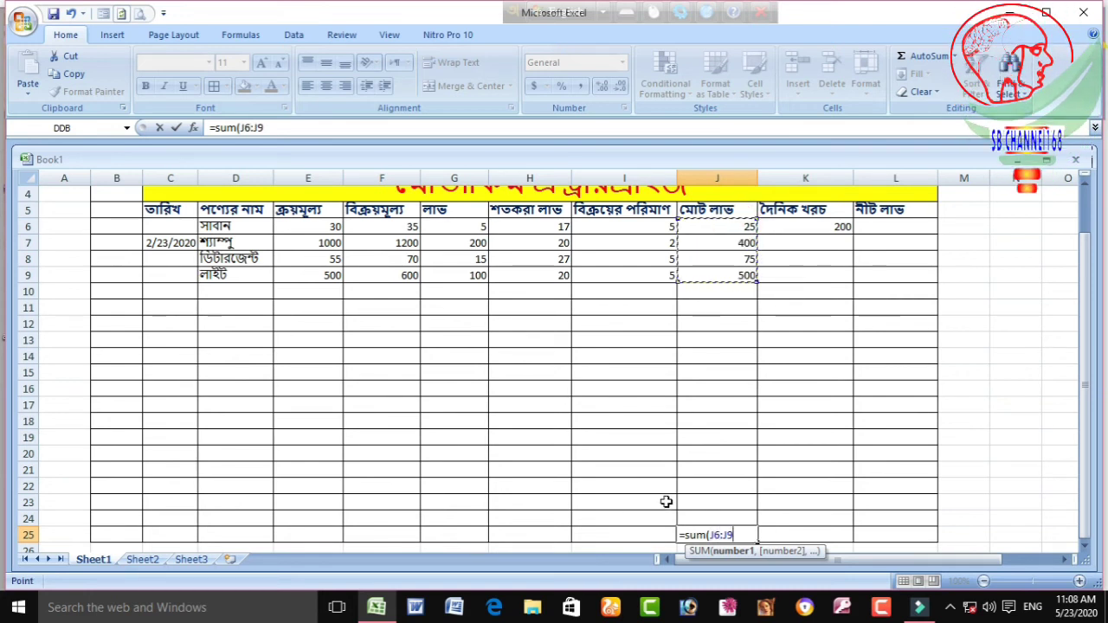
pyautogui.write(')')
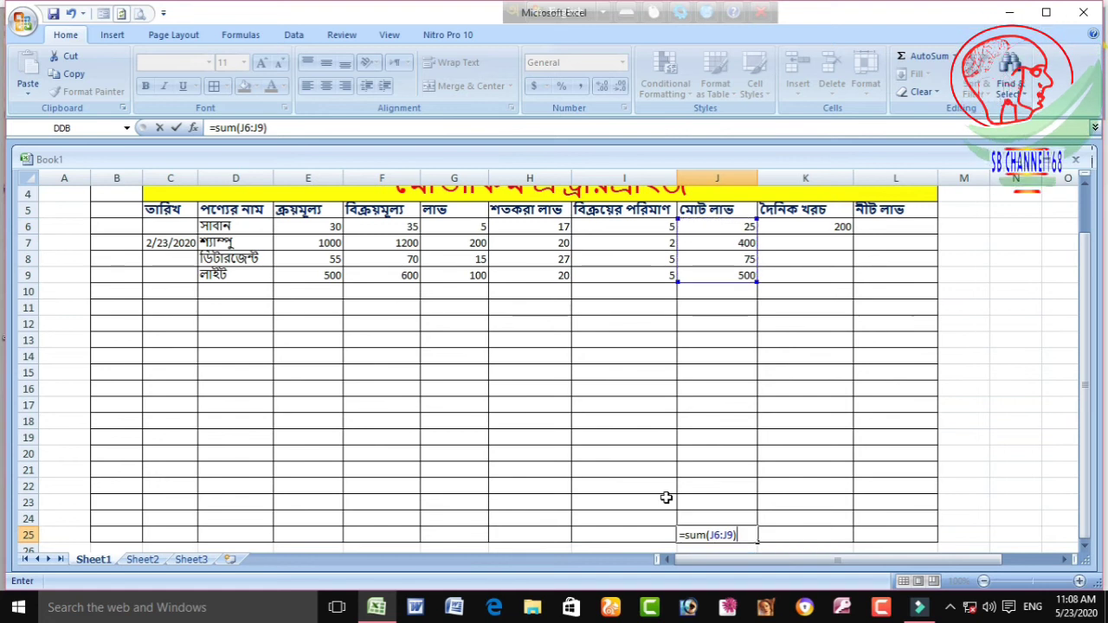
pyautogui.press('Return')
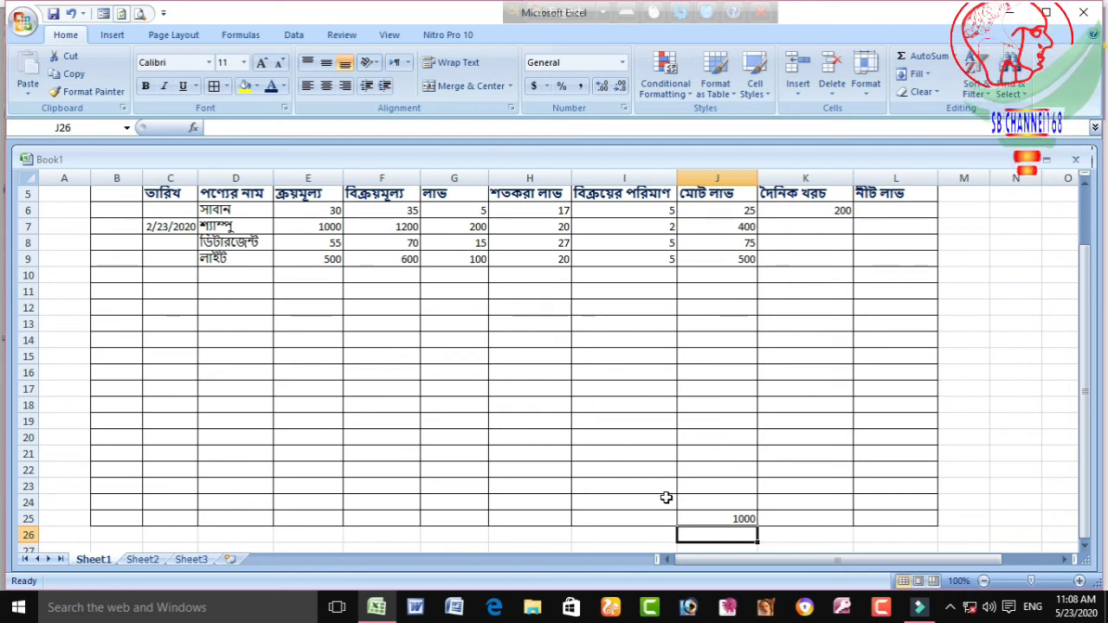
# - Copy the SUM formula from J25 across the totals row to cover E25 through K25
pyautogui.click(728, 520)
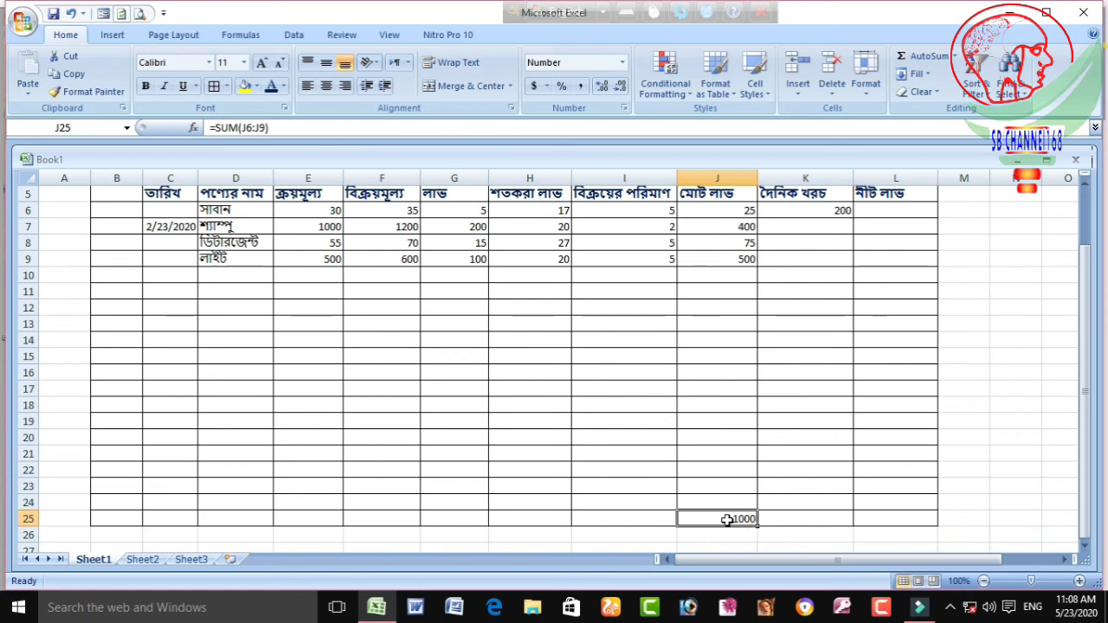
pyautogui.moveTo(759, 525); pyautogui.dragTo(593, 519)
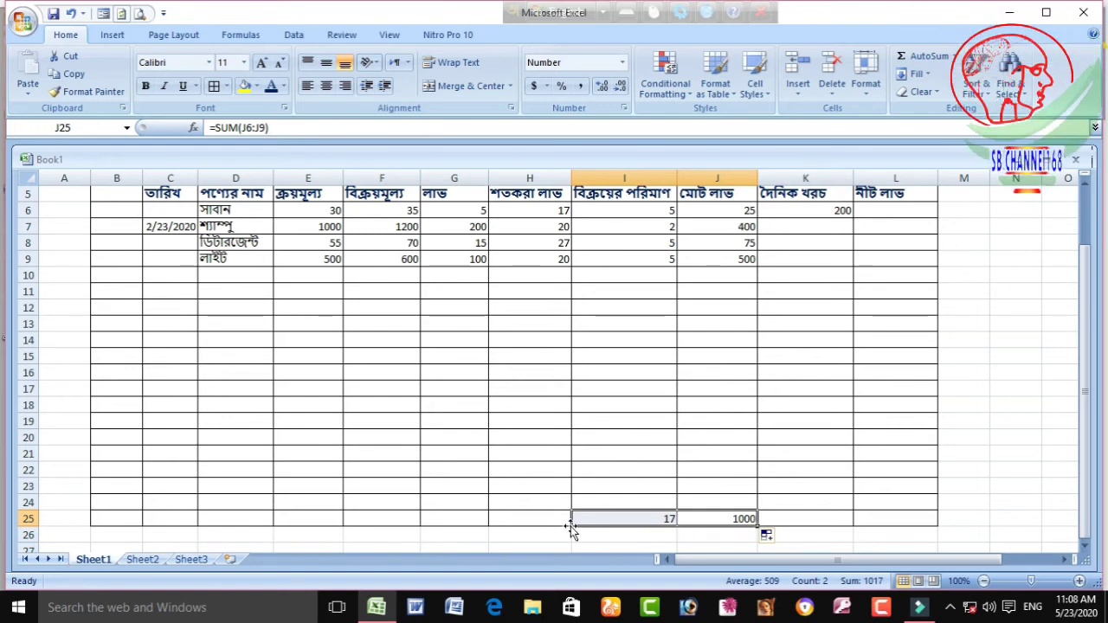
pyautogui.moveTo(754, 526); pyautogui.dragTo(751, 524)
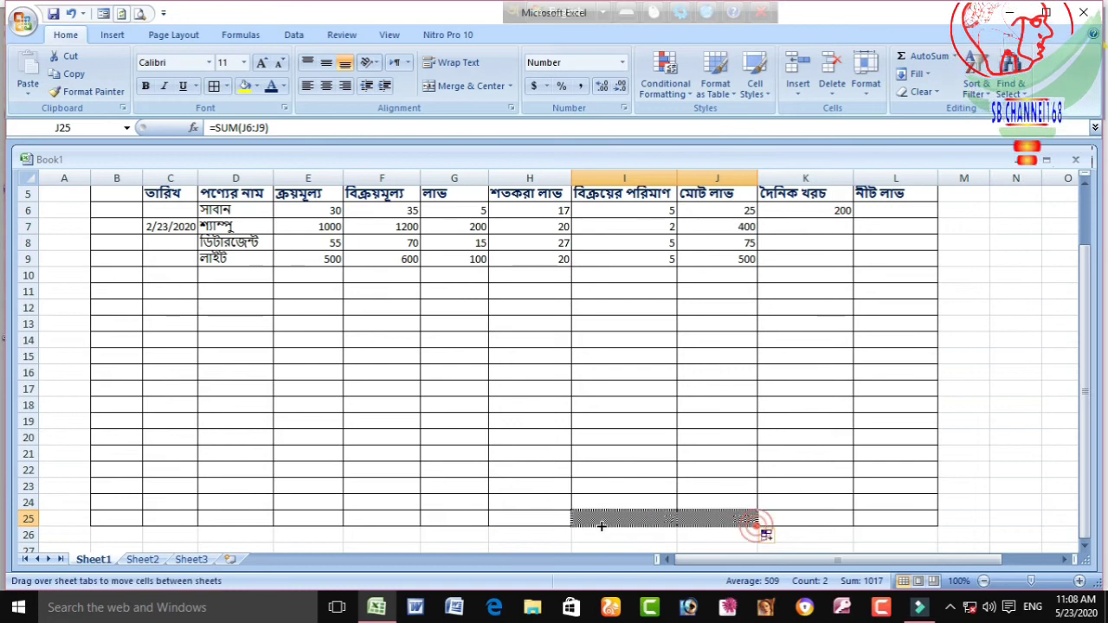
pyautogui.moveTo(600, 525); pyautogui.dragTo(268, 510)
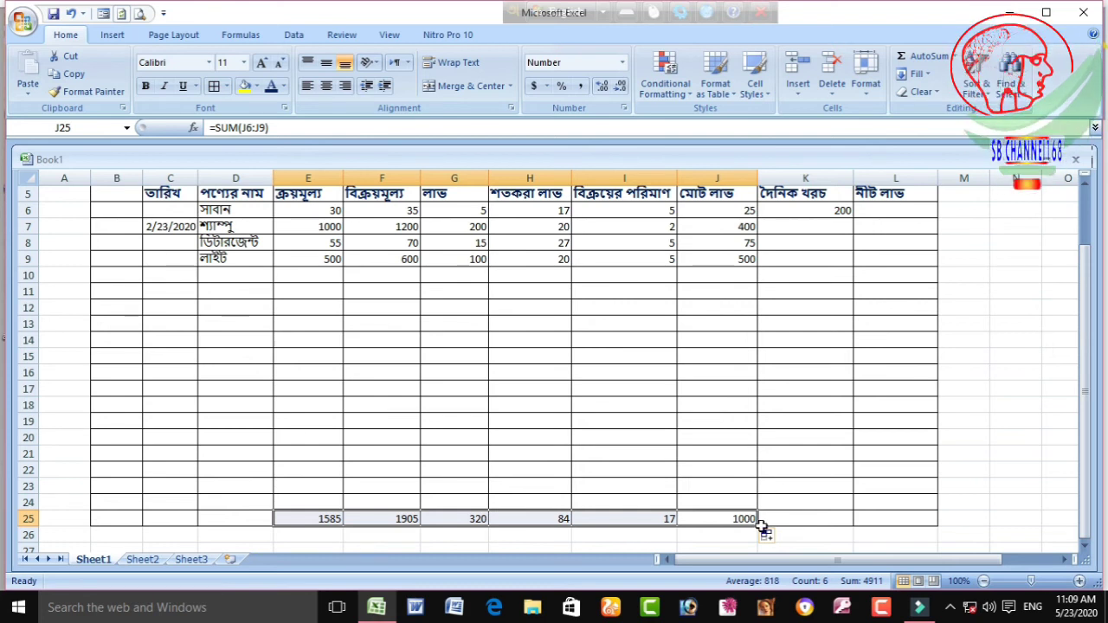
pyautogui.moveTo(757, 526); pyautogui.dragTo(841, 517)
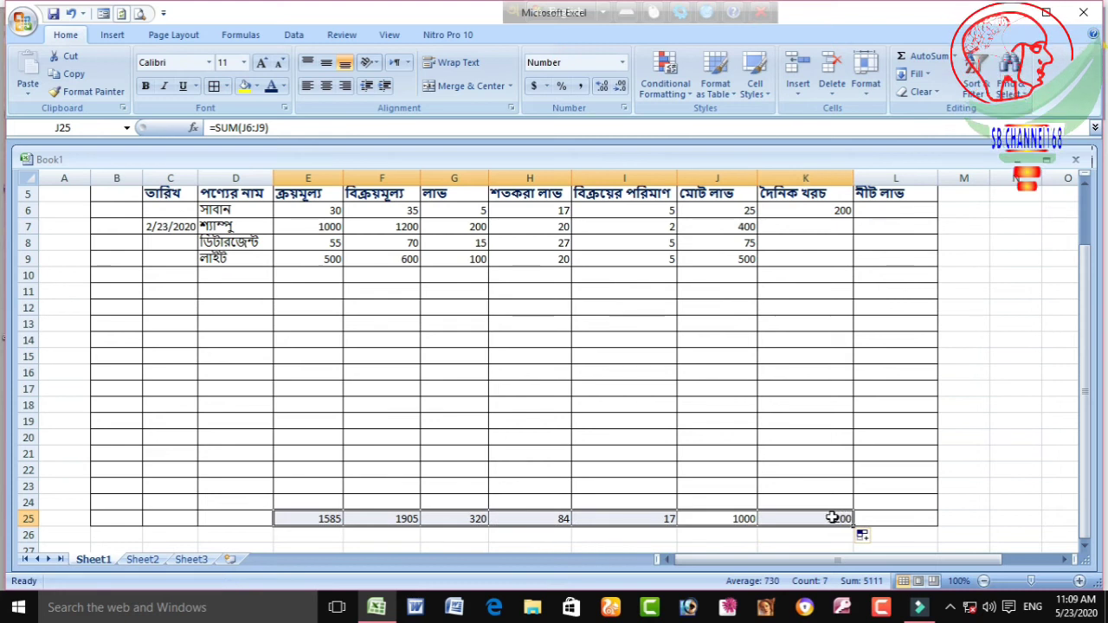
# - Enter daily expenses of 50 in K8 and 10 in K9
pyautogui.click(834, 244)
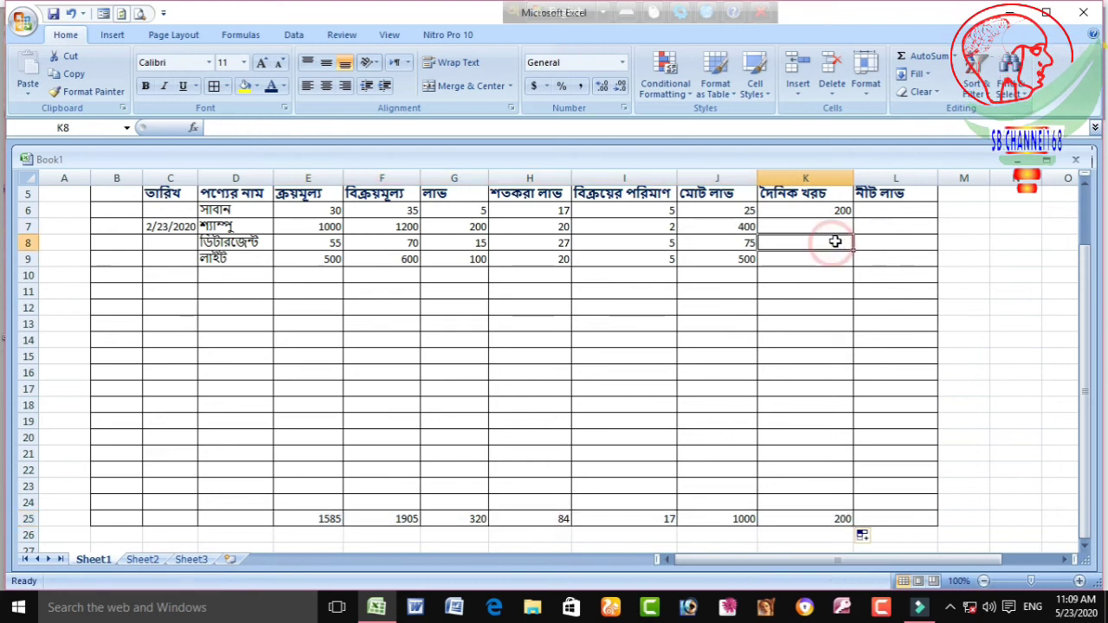
pyautogui.write('50')
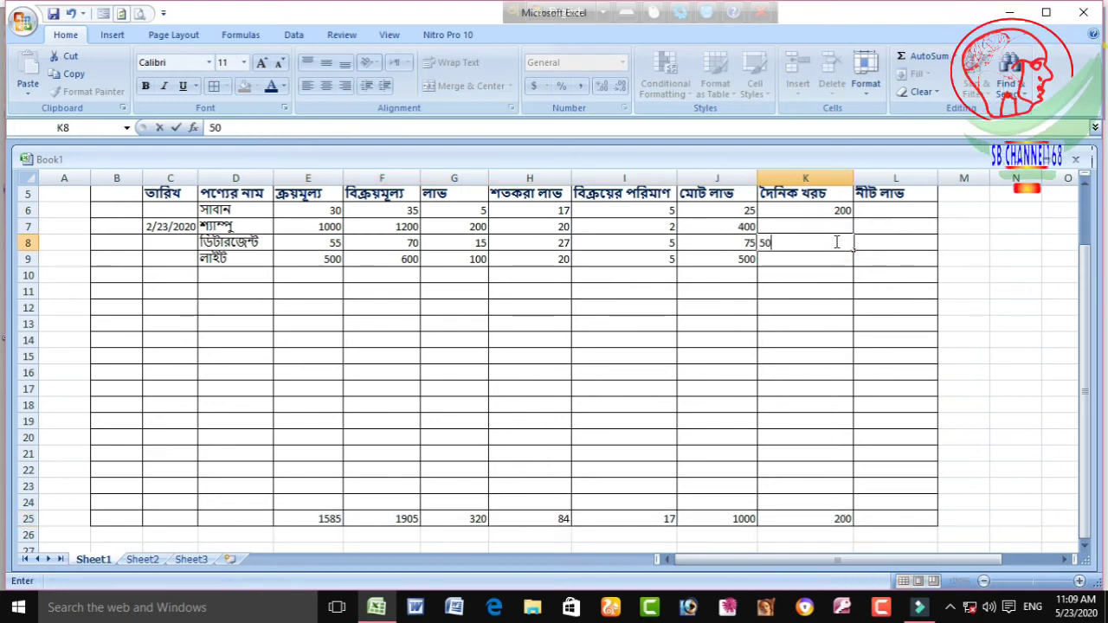
pyautogui.press('Up')
pyautogui.click(837, 243)
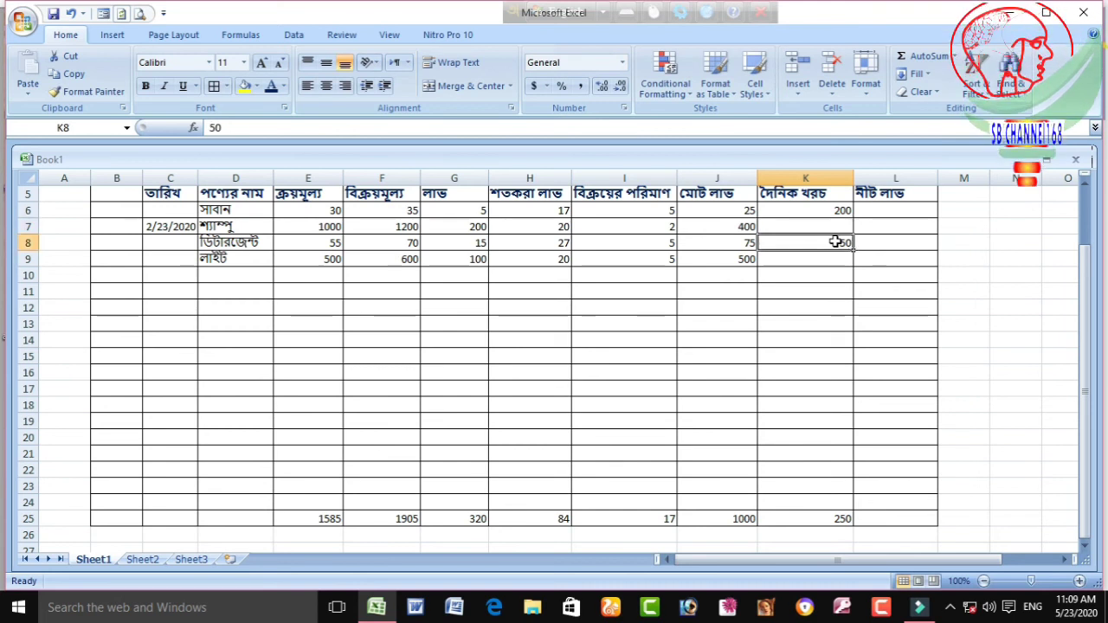
pyautogui.press('Down')
pyautogui.write('10')
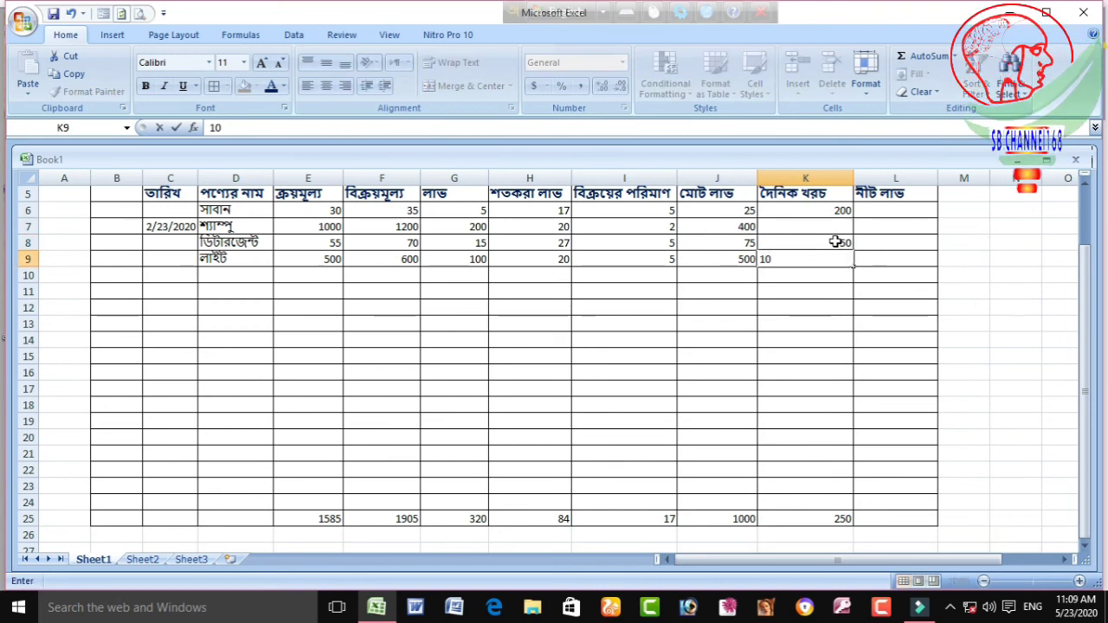
pyautogui.click(890, 257)
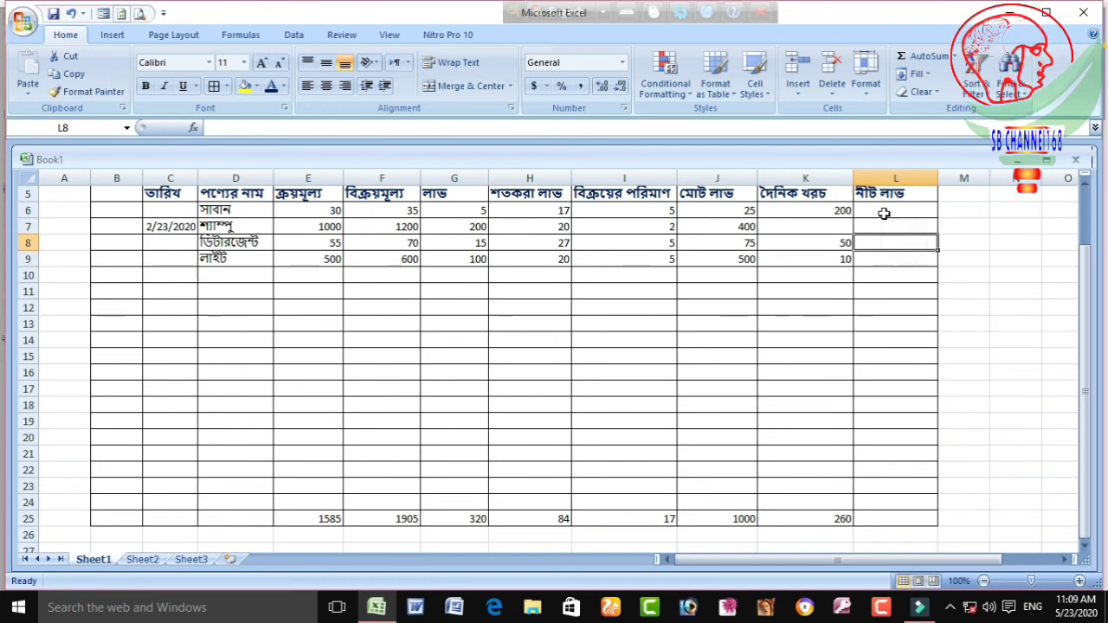
# - Merge and center cells L6:L23 in the net profit column
pyautogui.moveTo(883, 215); pyautogui.dragTo(900, 488)
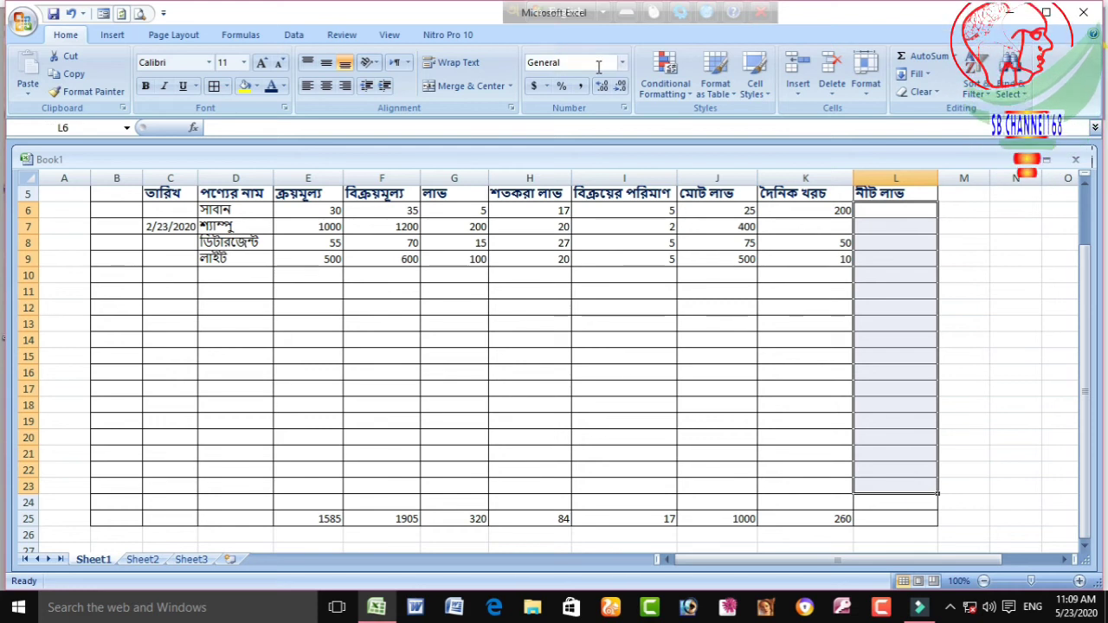
pyautogui.click(464, 85)
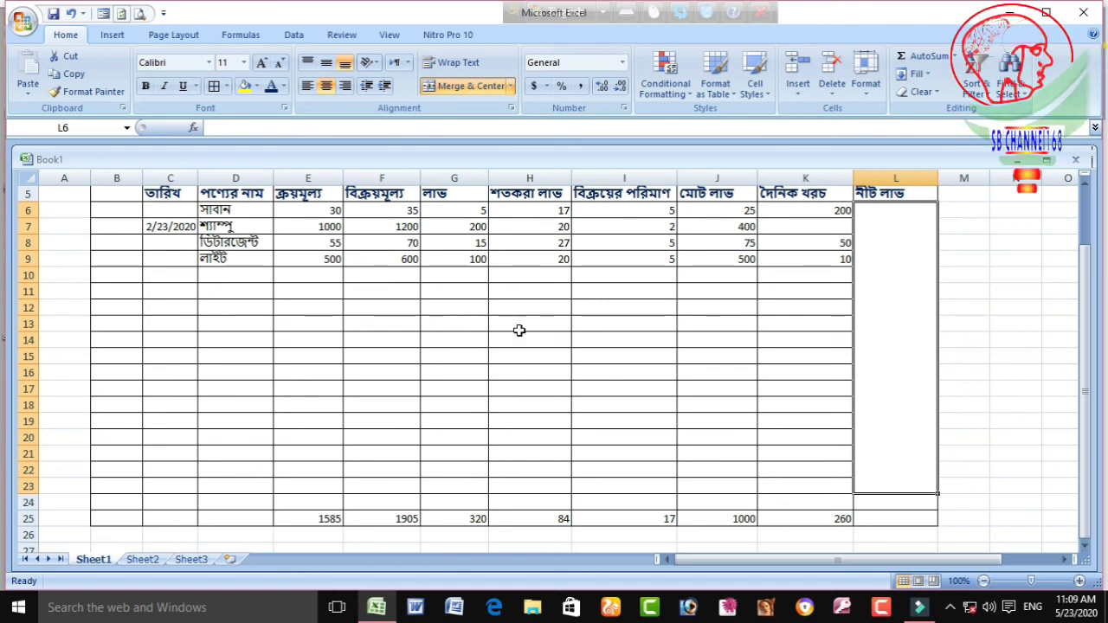
# - Examine the column totals in row 25, from the cost price through the total profit
pyautogui.click(513, 472)
pyautogui.click(730, 373)
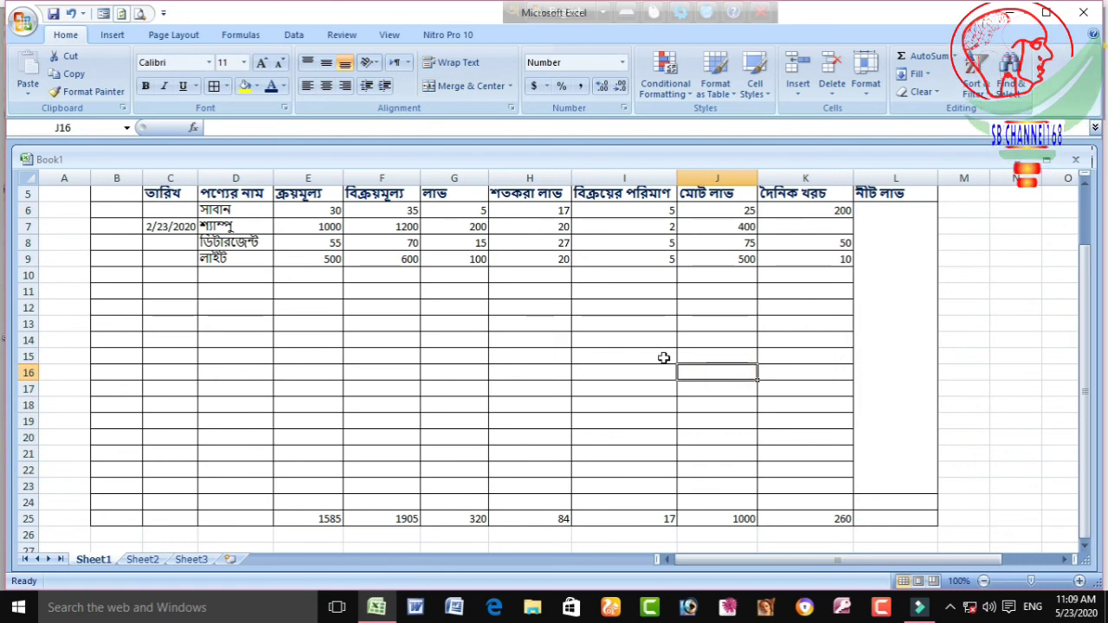
pyautogui.click(637, 345)
pyautogui.click(453, 339)
pyautogui.click(364, 485)
pyautogui.click(324, 518)
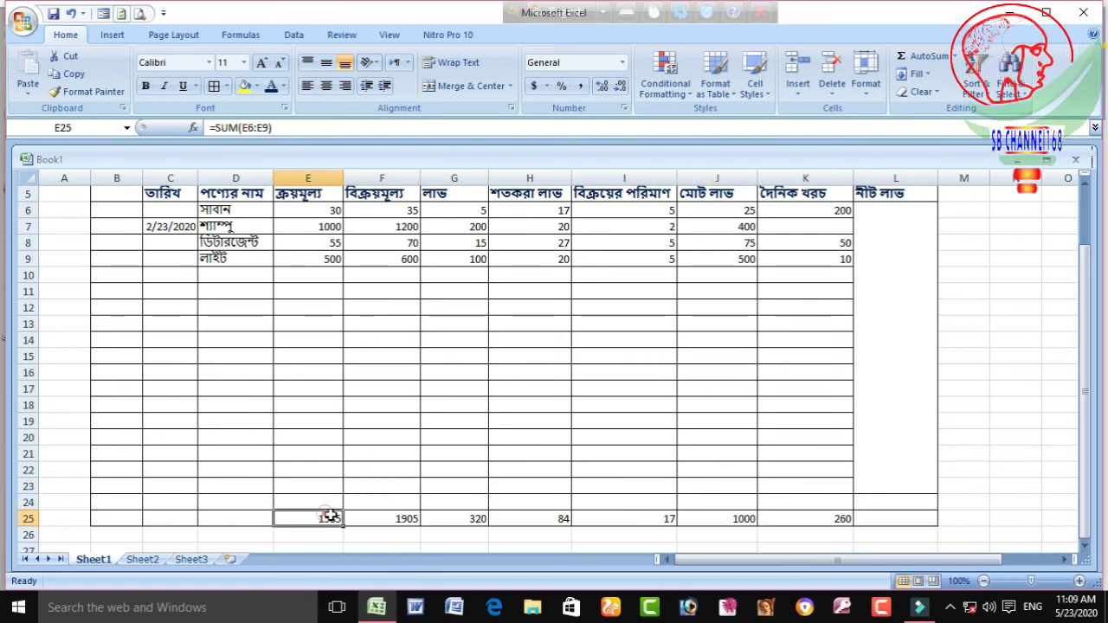
pyautogui.click(404, 522)
pyautogui.click(511, 520)
pyautogui.click(629, 518)
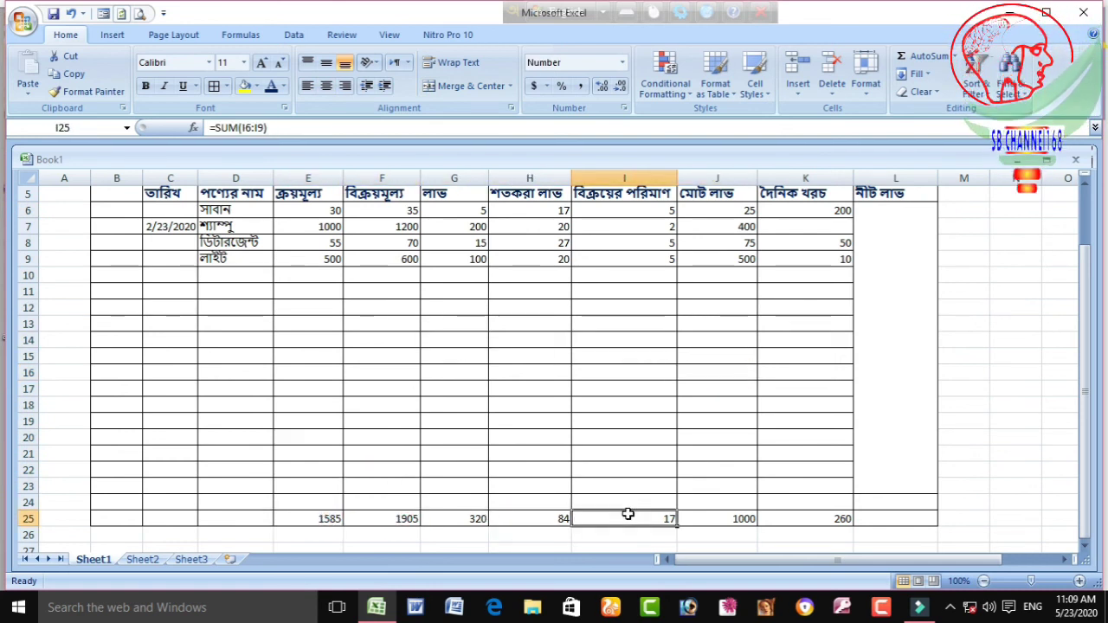
pyautogui.click(725, 518)
# - Calculate net profit in the merged L6:L23 cell with the formula =J25-K25
pyautogui.click(898, 478)
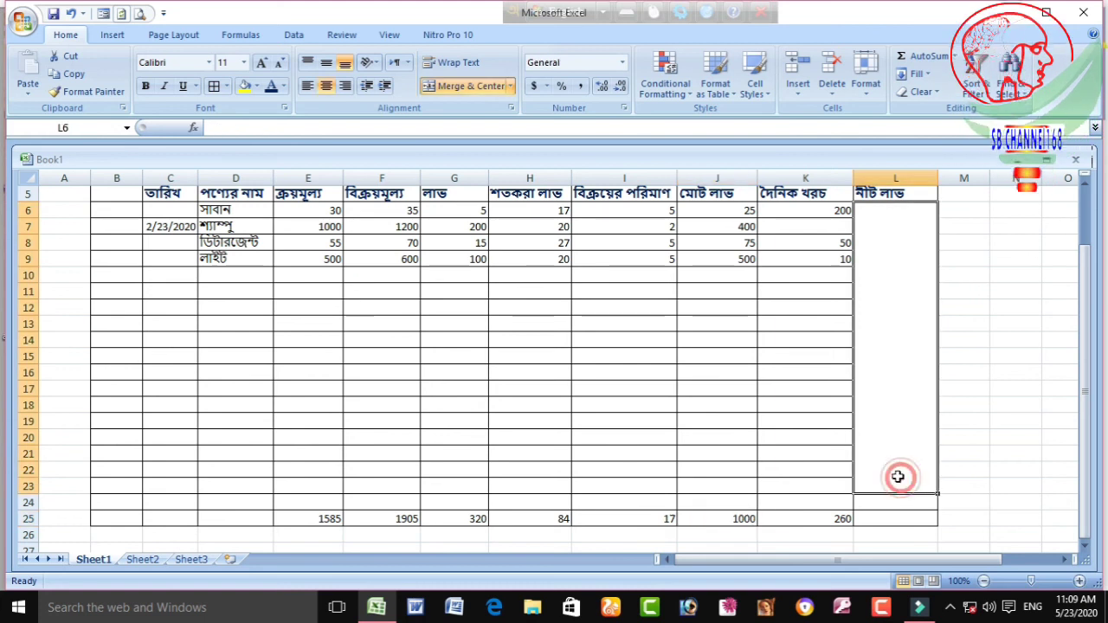
pyautogui.click(891, 472)
pyautogui.write('=')
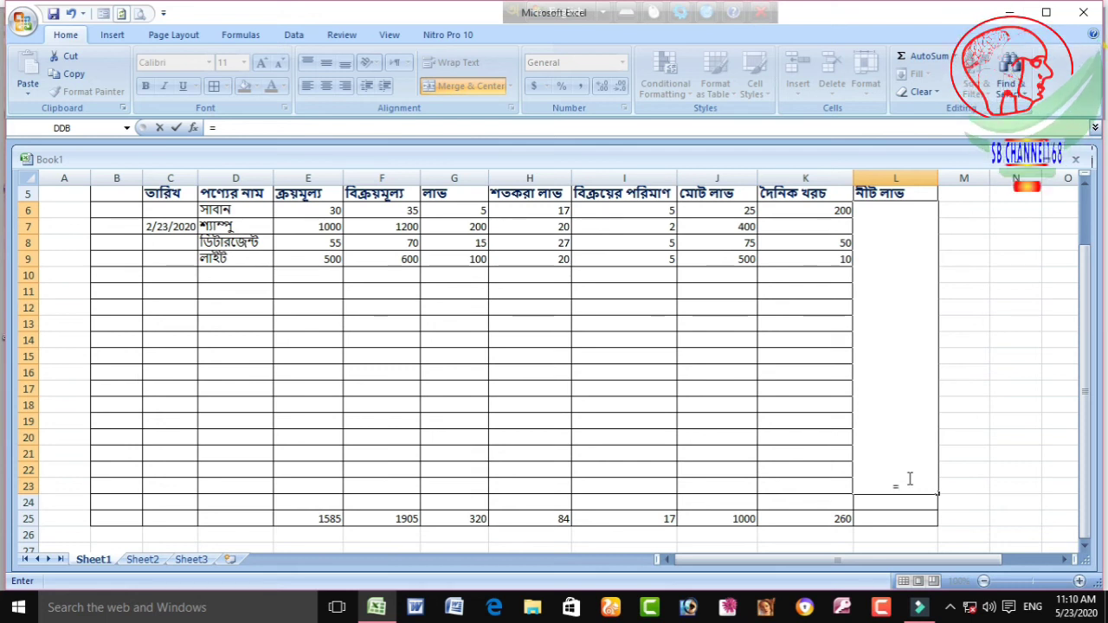
pyautogui.click(742, 519)
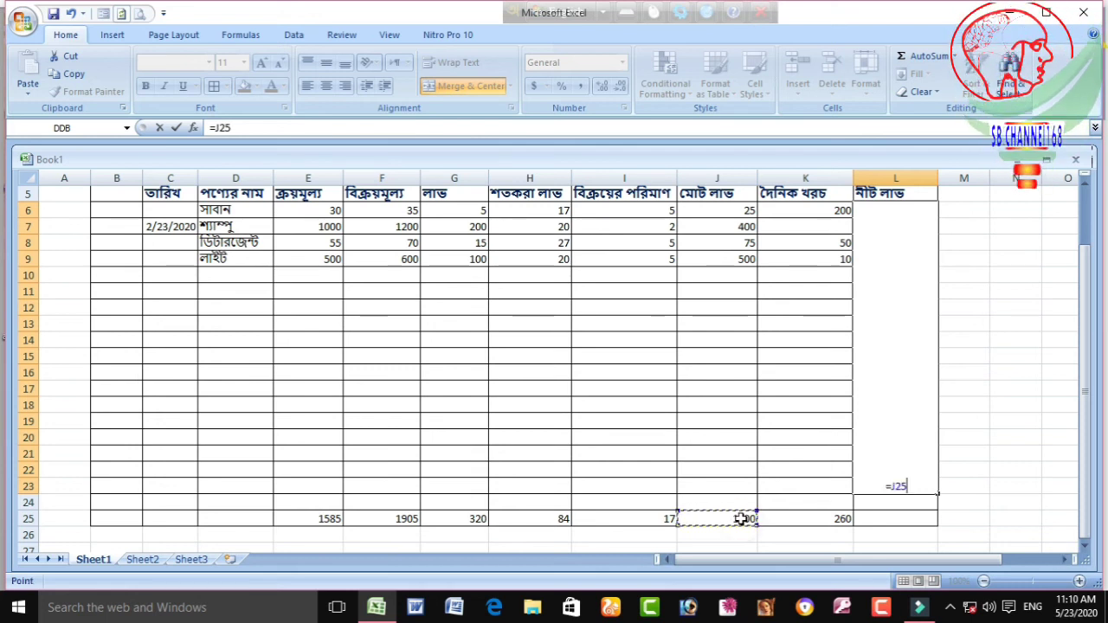
pyautogui.write('-')
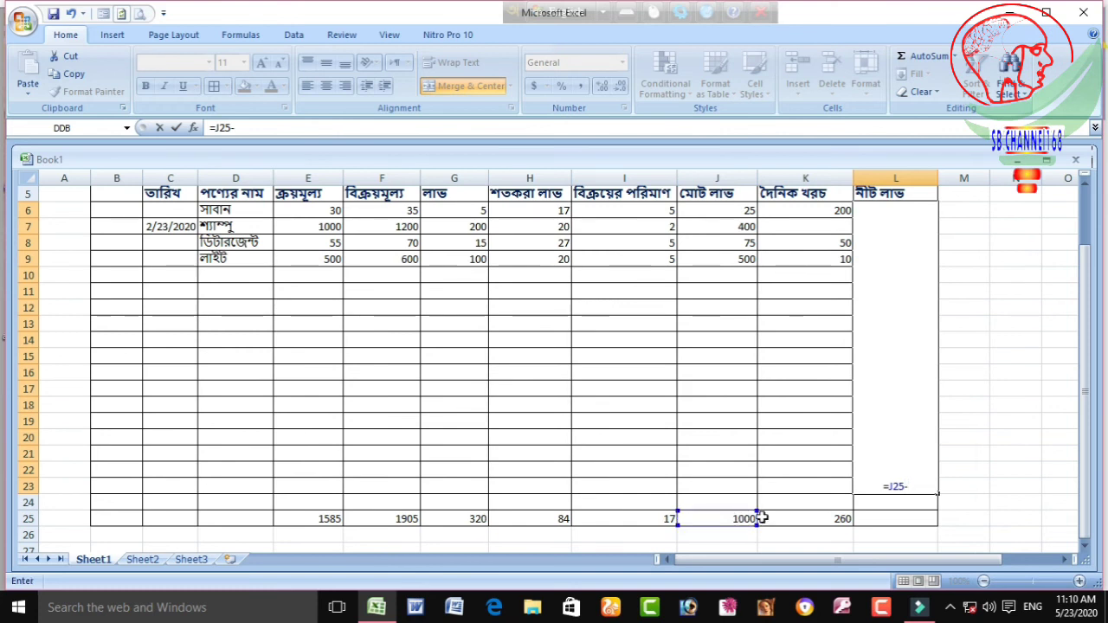
pyautogui.click(809, 521)
pyautogui.press('Return')
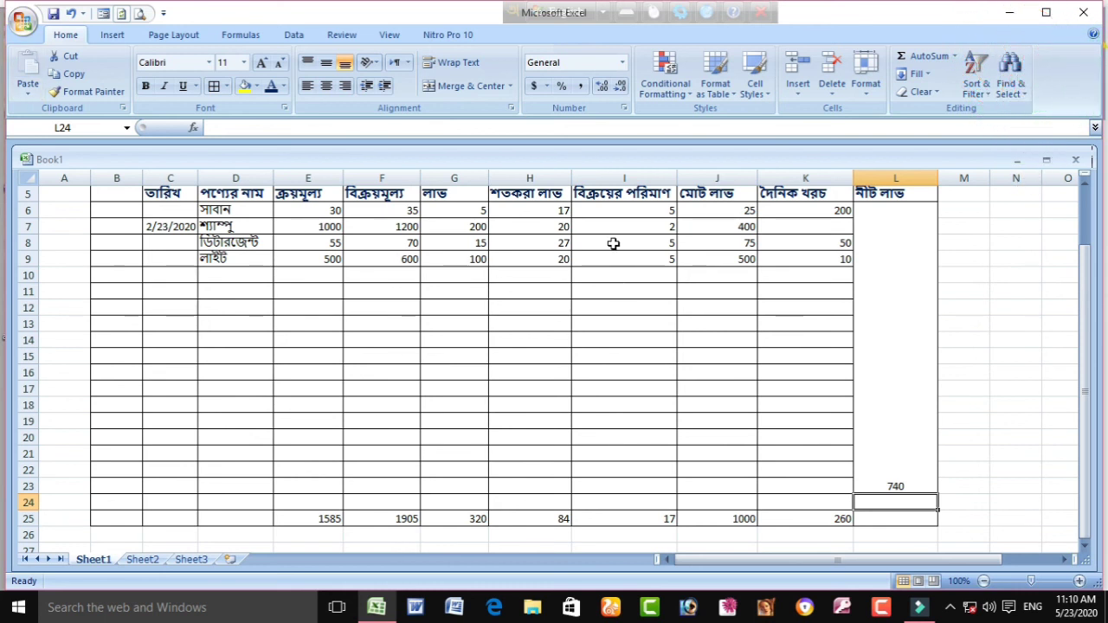
# - Make the net profit value in the merged cell bold and align it vertically to the middle
pyautogui.click(885, 487)
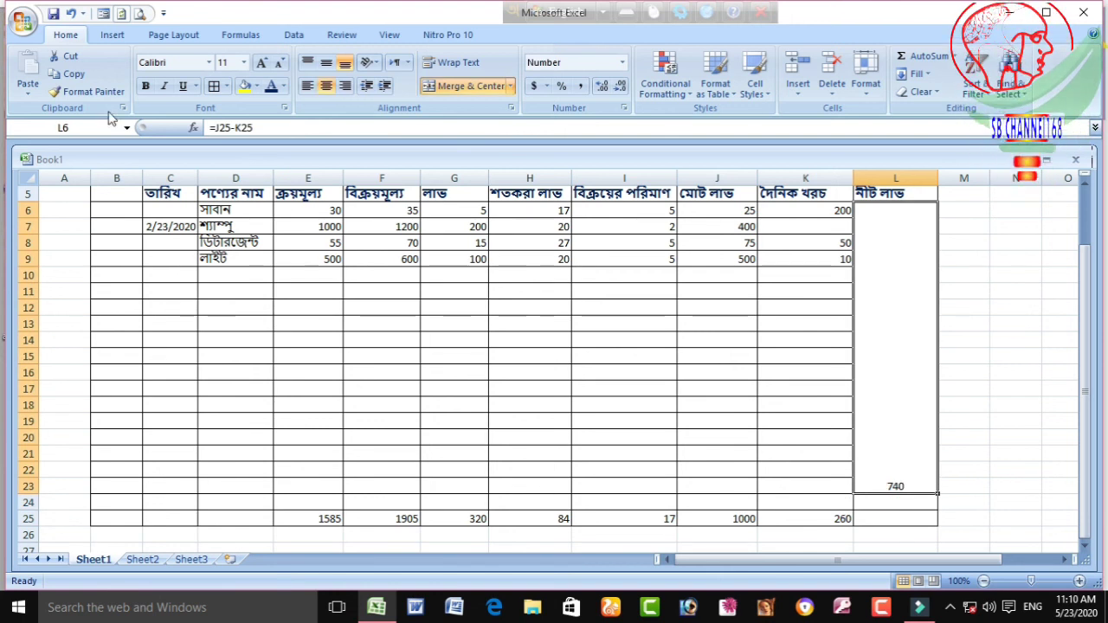
pyautogui.click(146, 88)
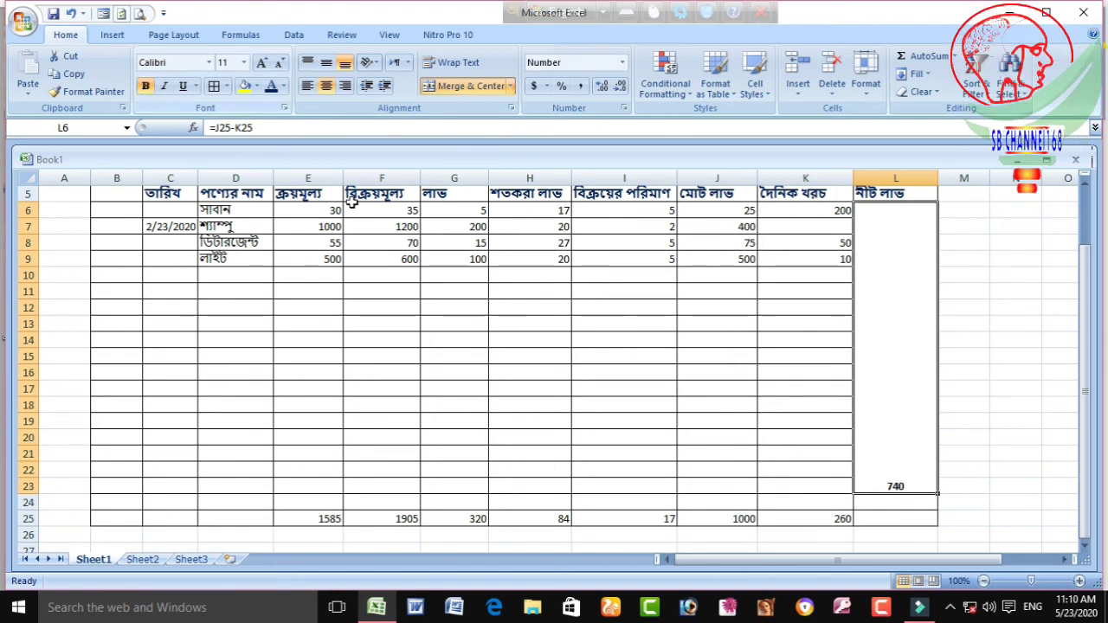
pyautogui.click(325, 62)
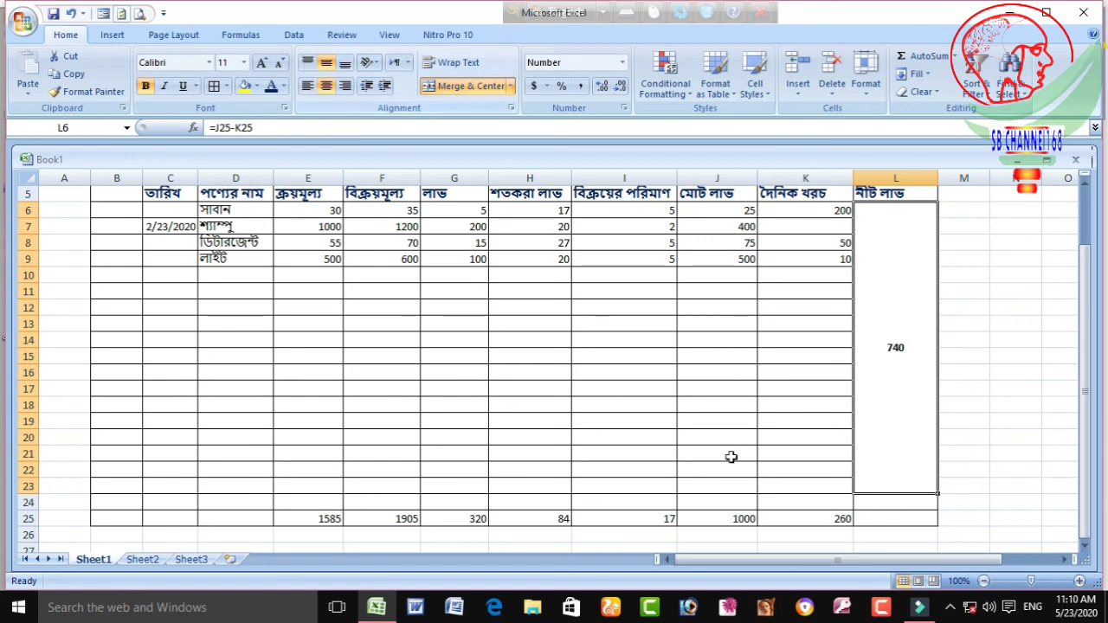
# - Total the net profit column in L25 with the formula =SUM(L6)
pyautogui.click(899, 516)
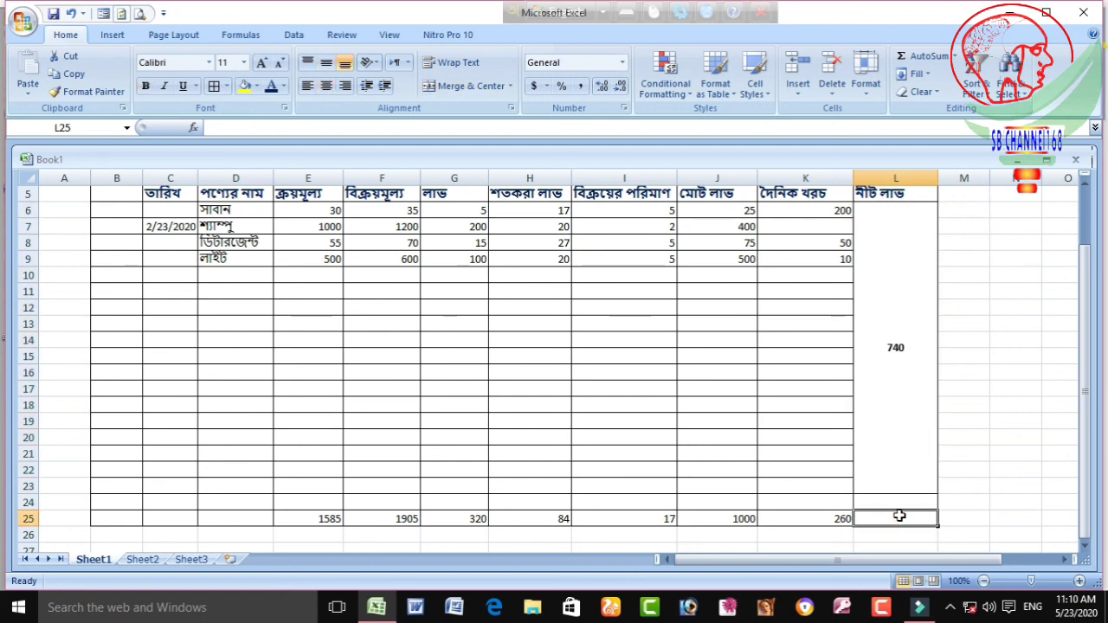
pyautogui.write('=')
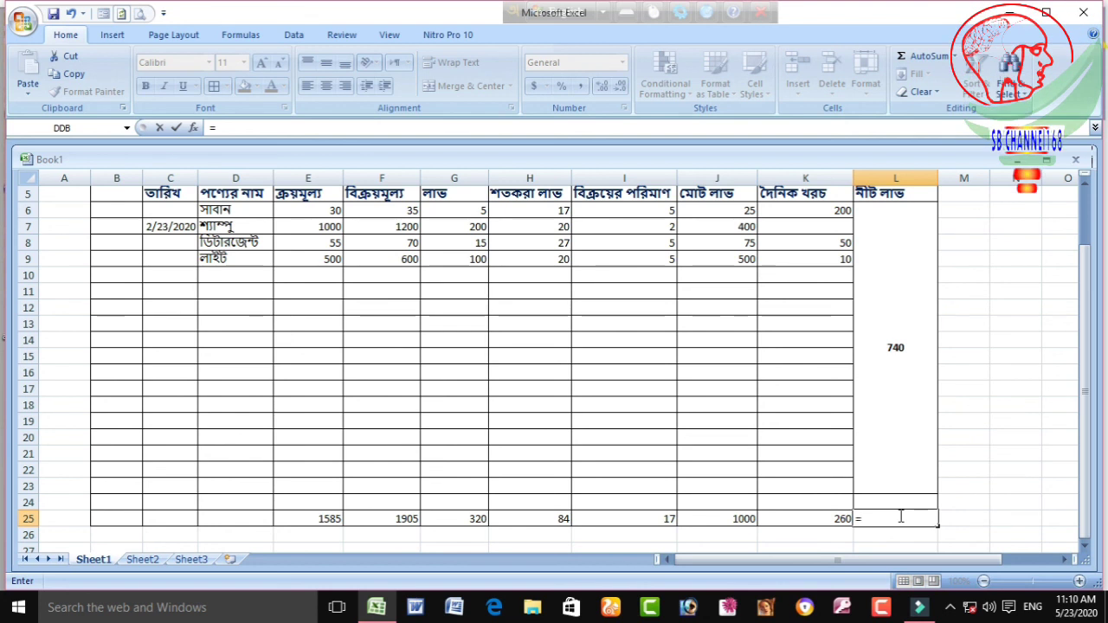
pyautogui.write('sum(')
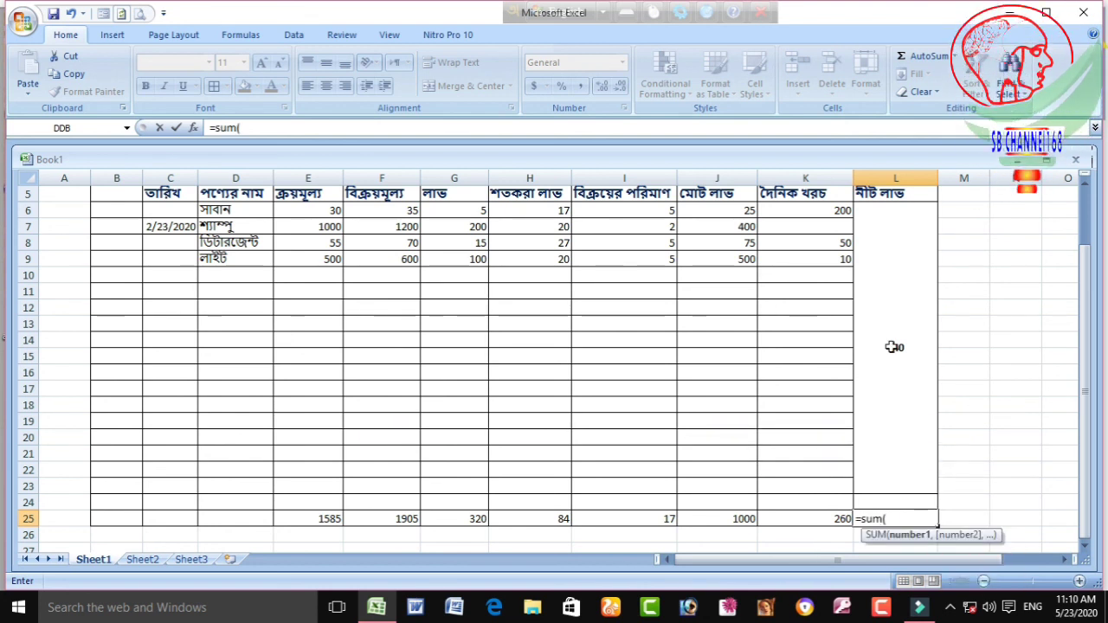
pyautogui.click(893, 346)
pyautogui.write(')')
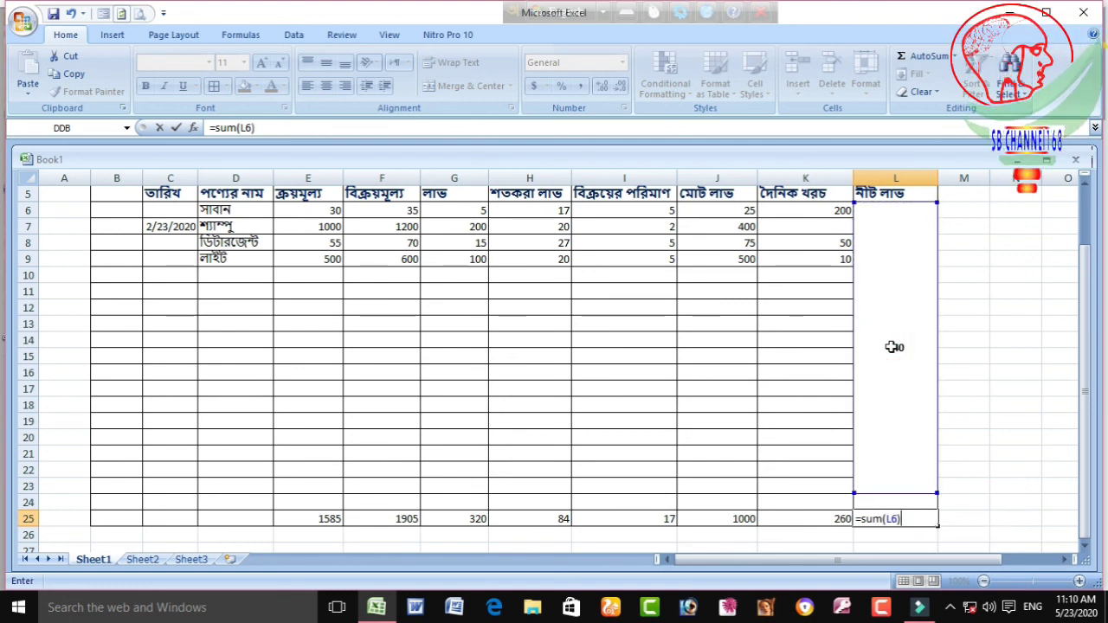
pyautogui.press('Return')
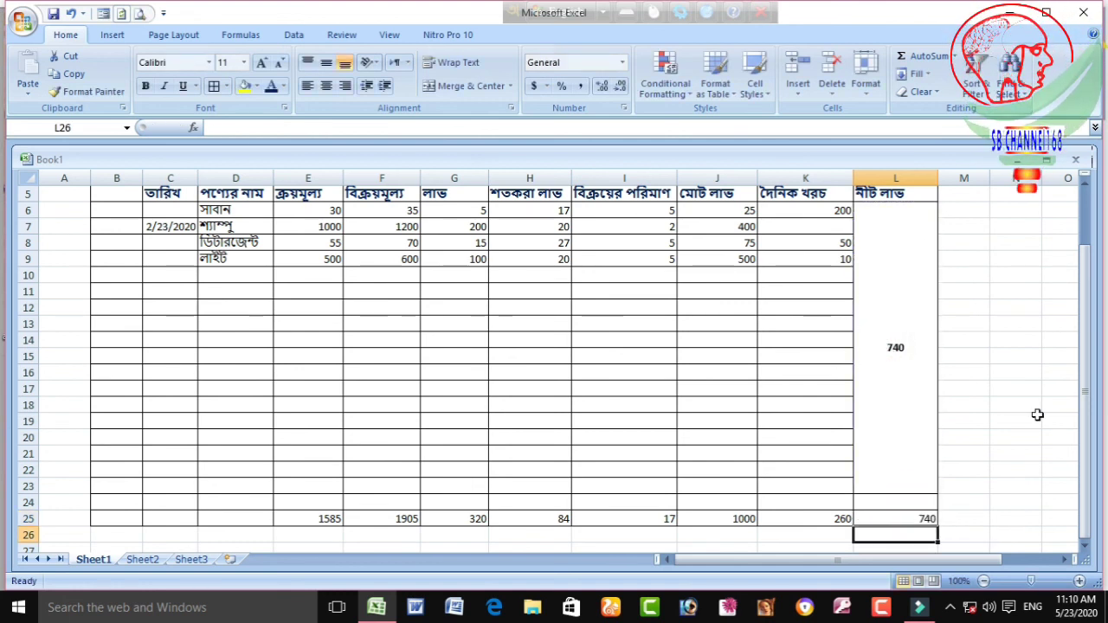
pyautogui.click(963, 434)
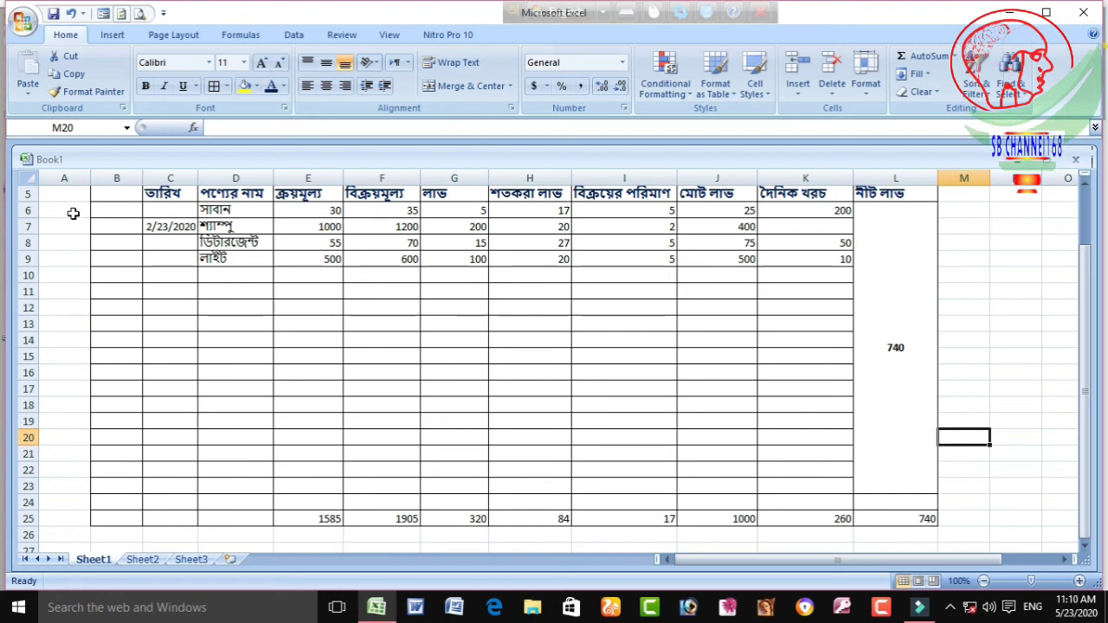
pyautogui.scroll(2, 123, 262)
pyautogui.moveTo(99, 255); pyautogui.dragTo(927, 518)
pyautogui.click(976, 405)
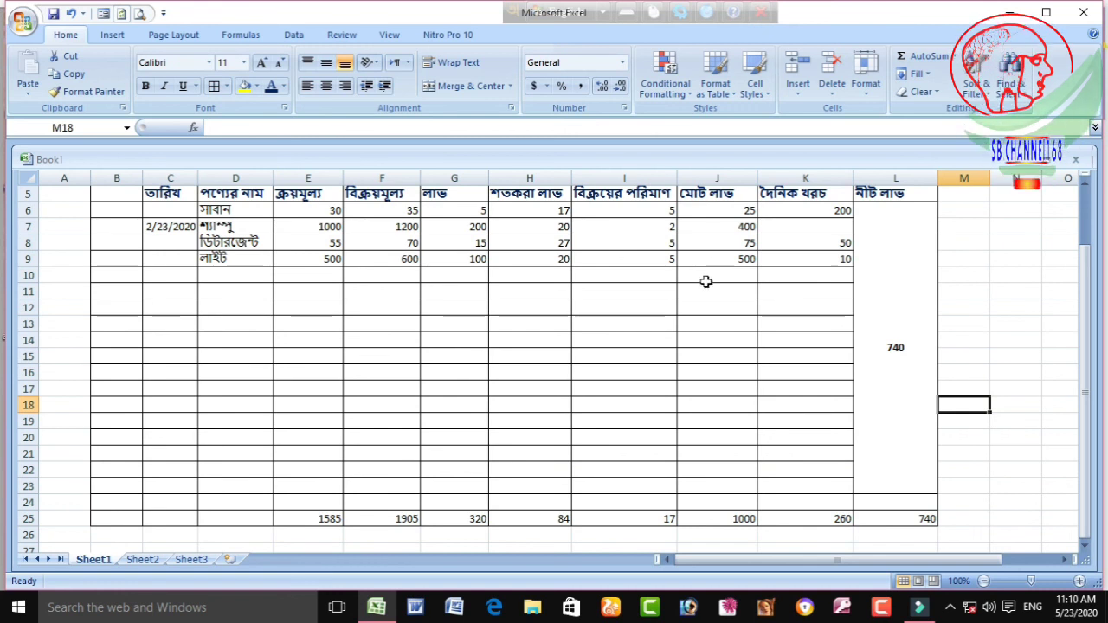
pyautogui.moveTo(953, 295); pyautogui.dragTo(98, 433)
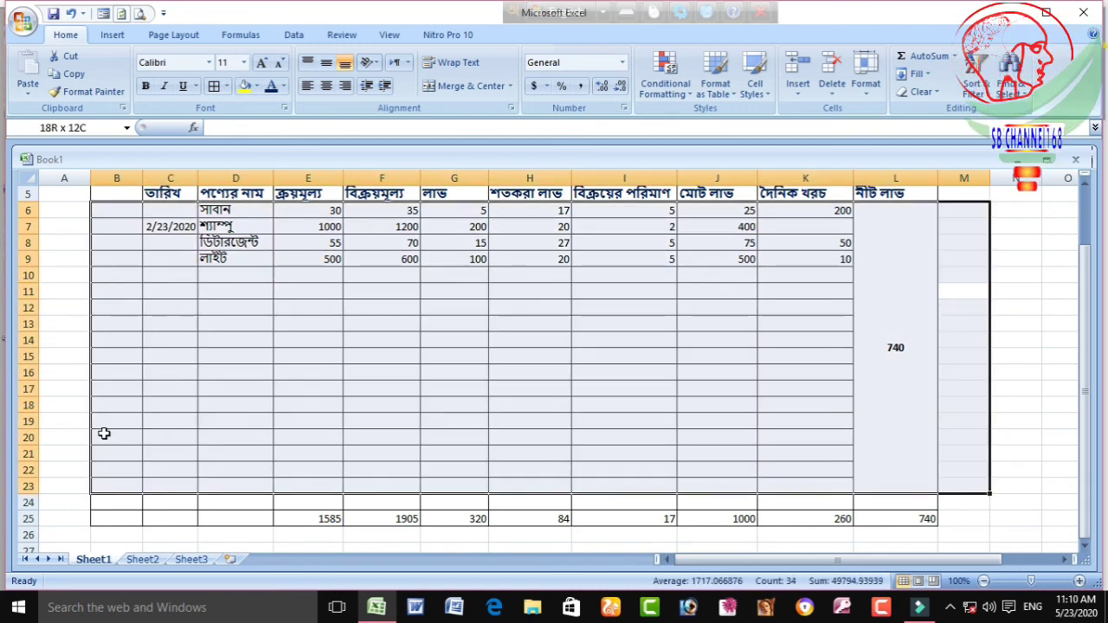
pyautogui.click(64, 290)
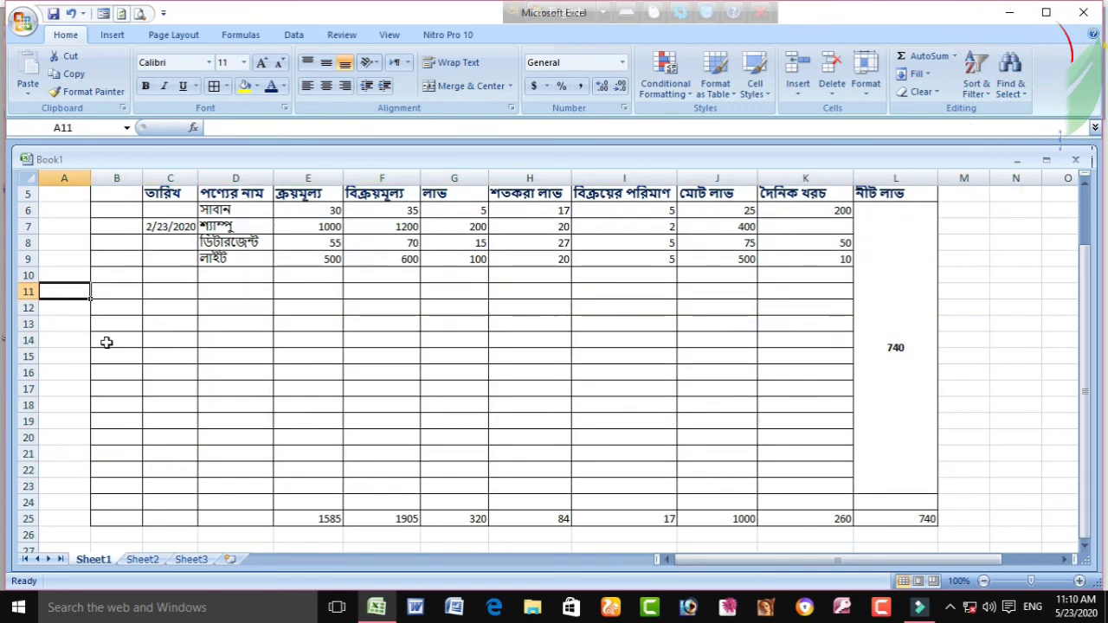